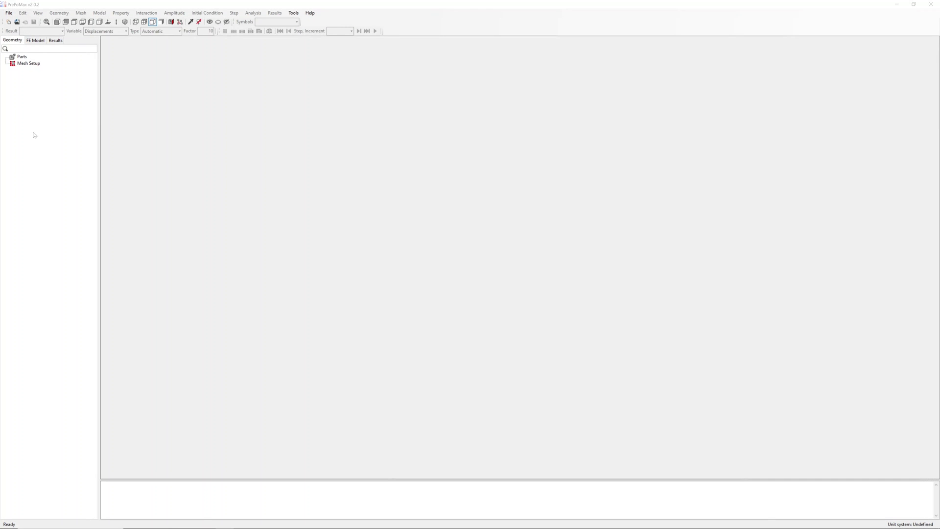
Step: Create a new 3D model with the unit system mm, ton, s, °C
{"action": "left_click", "coordinate": [9, 22]}
{"action": "left_click", "coordinate": [62, 104]}
{"action": "left_click", "coordinate": [109, 233]}
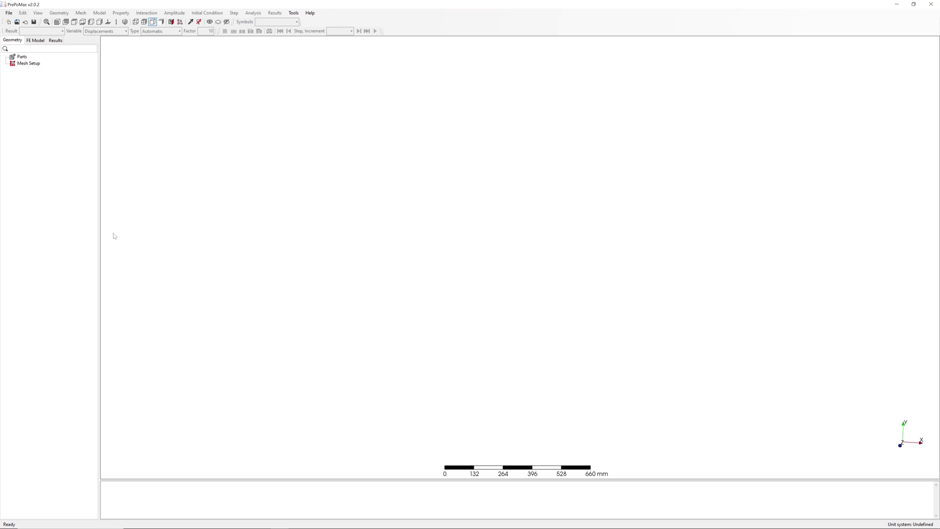
Step: Import the geometry file Rubber-buffer_D40xH30.stp into the model
{"action": "left_click", "coordinate": [9, 13]}
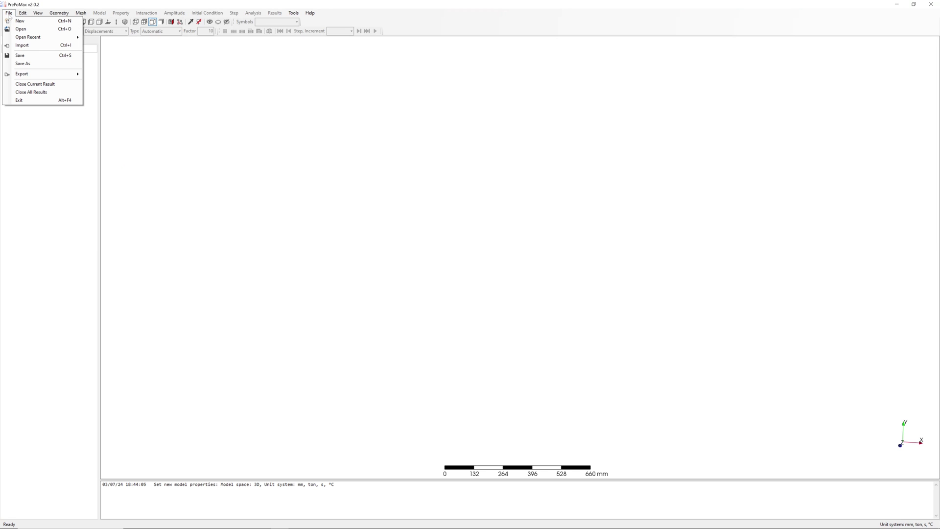
{"action": "left_click", "coordinate": [35, 49]}
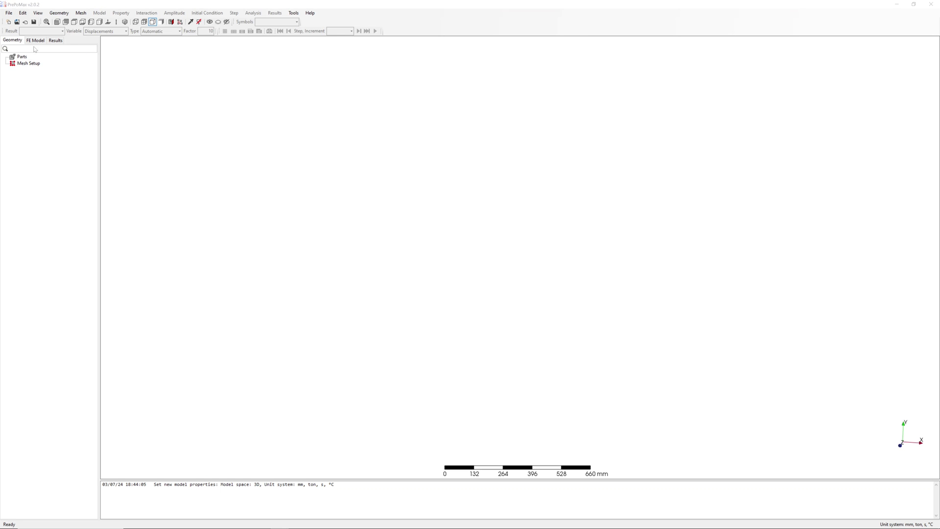
{"action": "left_click", "coordinate": [406, 170]}
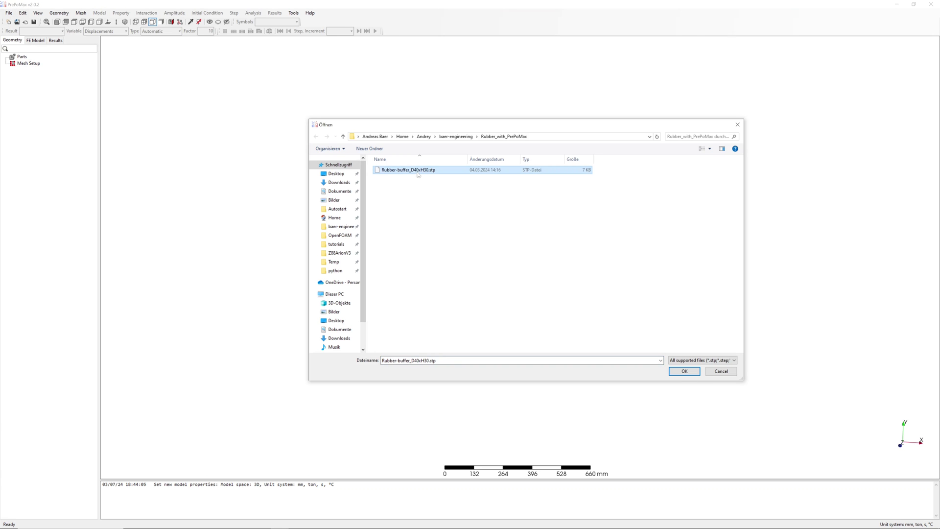
{"action": "left_click", "coordinate": [689, 375]}
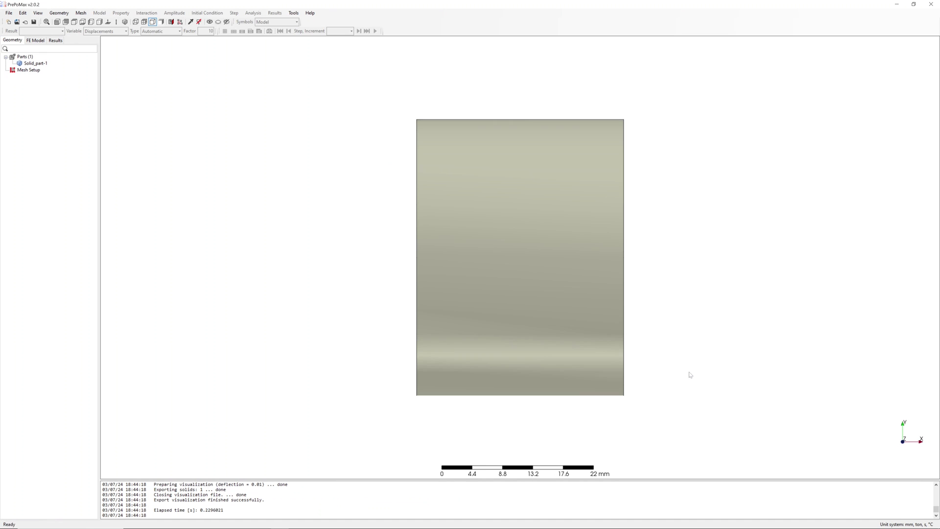
Step: Start a Meshing Parameters setup item and assign it to the whole cylindrical part
{"action": "middle_click_drag", "start_coordinate": [649, 214], "coordinate": [520, 256]}
{"action": "scroll", "coordinate": [565, 129], "scroll_direction": "down", "scroll_amount": 5}
{"action": "left_click", "coordinate": [80, 12]}
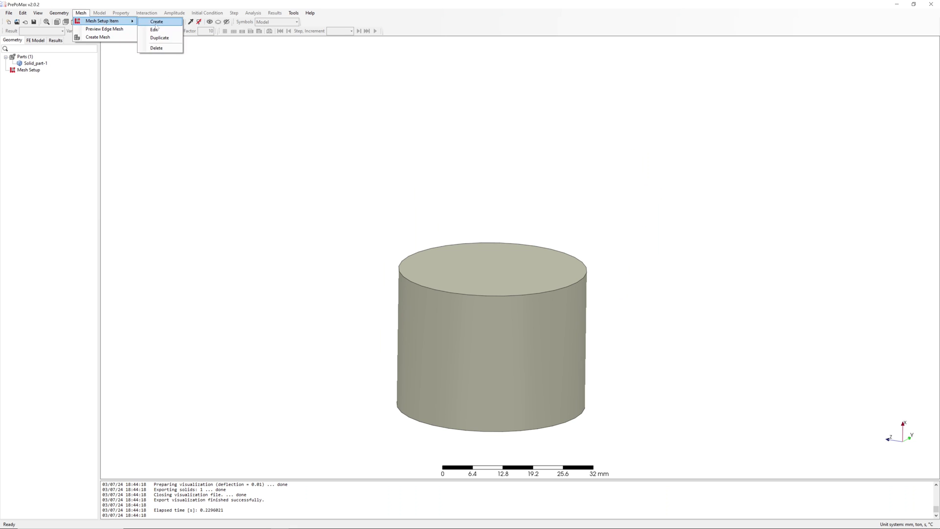
{"action": "left_click", "coordinate": [156, 21]}
{"action": "left_click", "coordinate": [80, 64]}
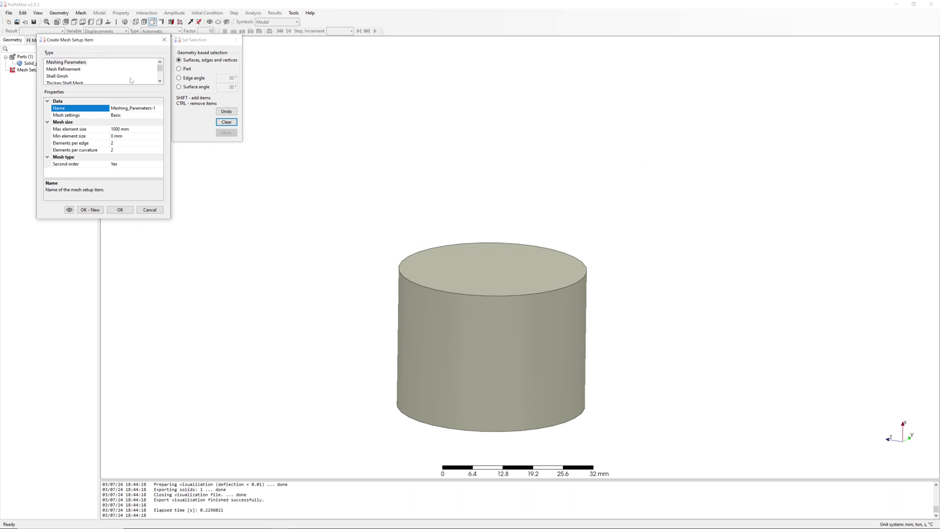
{"action": "left_click", "coordinate": [179, 69]}
{"action": "left_click", "coordinate": [430, 260]}
Step: Set the maximum element size to 3 mm and the minimum element size to 2 mm
{"action": "left_click", "coordinate": [130, 129]}
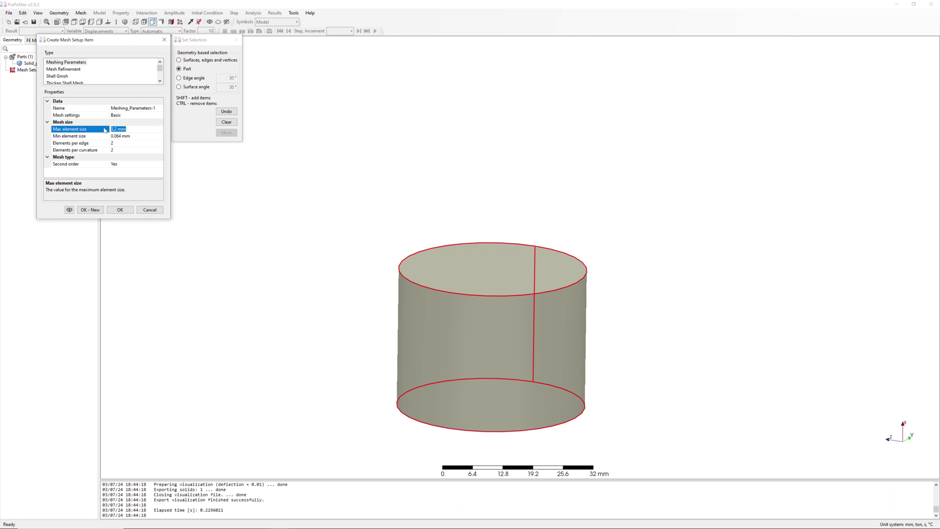
{"action": "type", "text": "3"}
{"action": "left_click", "coordinate": [127, 137]}
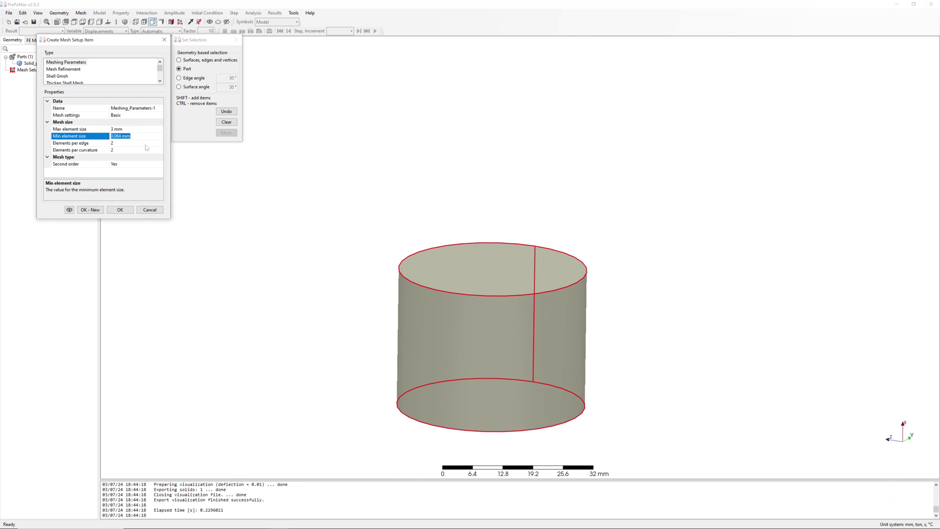
{"action": "type", "text": "2"}
{"action": "left_click", "coordinate": [127, 143]}
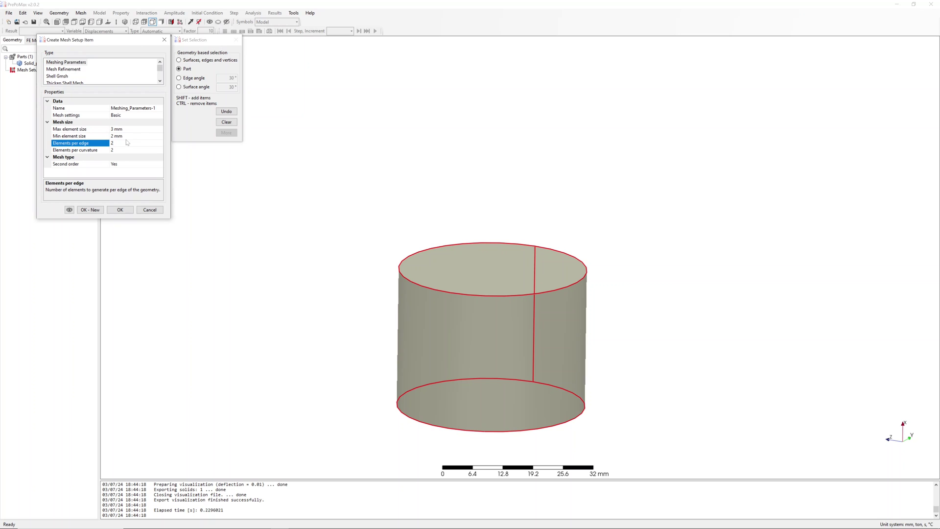
Step: Set second-order elements to No and save the meshing parameters item
{"action": "left_click", "coordinate": [127, 164]}
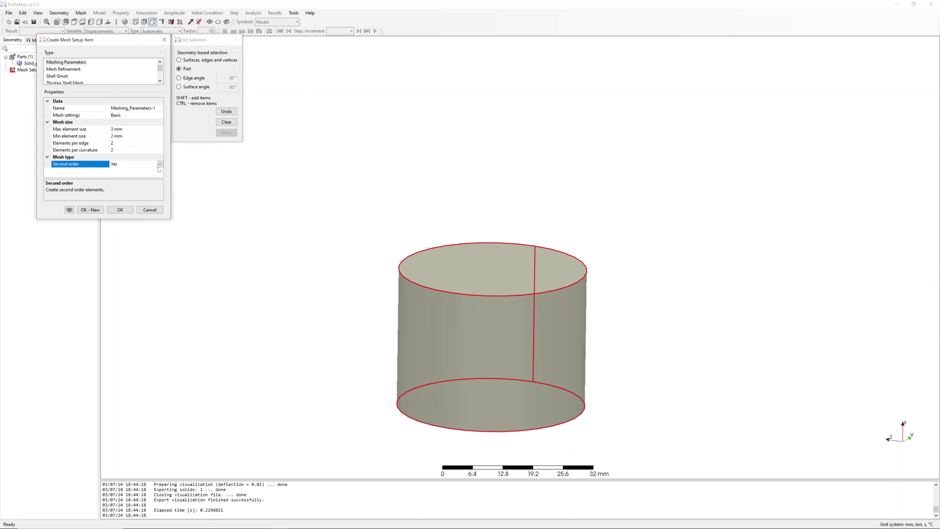
{"action": "left_click", "coordinate": [160, 165]}
{"action": "left_click", "coordinate": [113, 178]}
{"action": "left_click", "coordinate": [120, 210]}
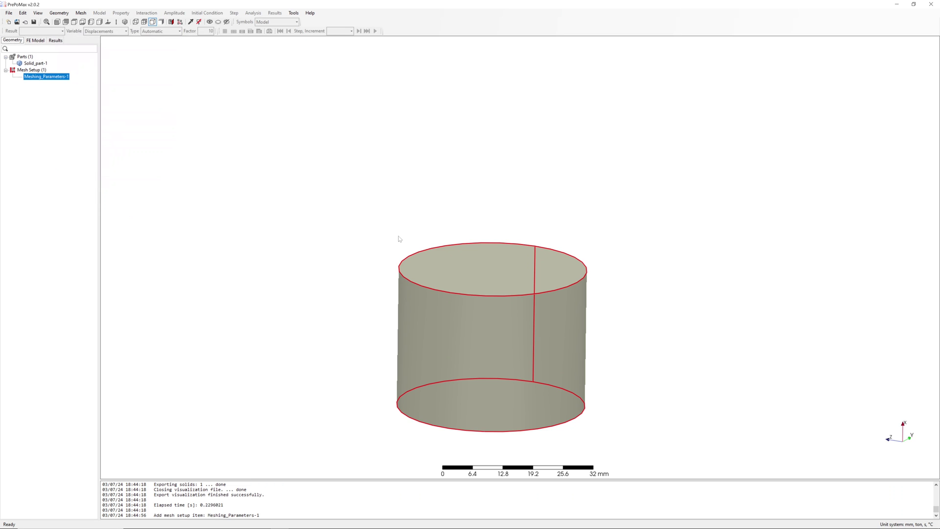
{"action": "left_click", "coordinate": [387, 224]}
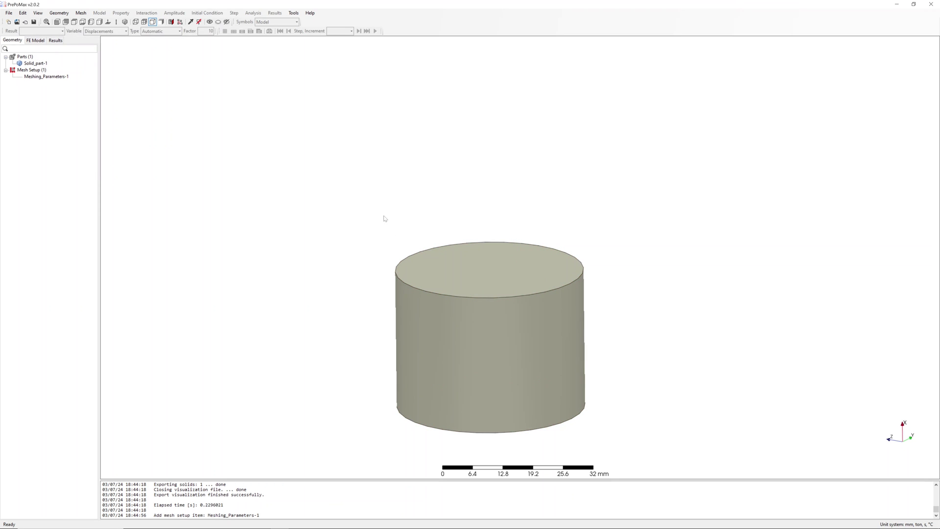
Step: Start an Extrude Mesh setup item and select the cylinder's top face by surface angle
{"action": "left_click", "coordinate": [81, 13]}
{"action": "mouse_move", "coordinate": [100, 22]}
{"action": "left_click", "coordinate": [149, 22]}
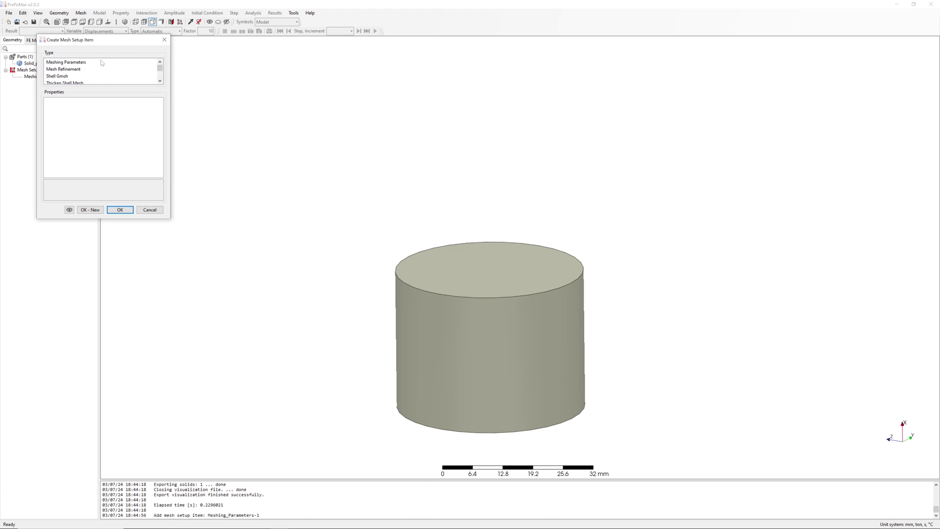
{"action": "scroll", "coordinate": [68, 75], "scroll_direction": "down", "scroll_amount": 1}
{"action": "left_click_drag", "start_coordinate": [87, 41], "coordinate": [214, 105]}
{"action": "left_click", "coordinate": [194, 133]}
{"action": "left_click", "coordinate": [305, 150]}
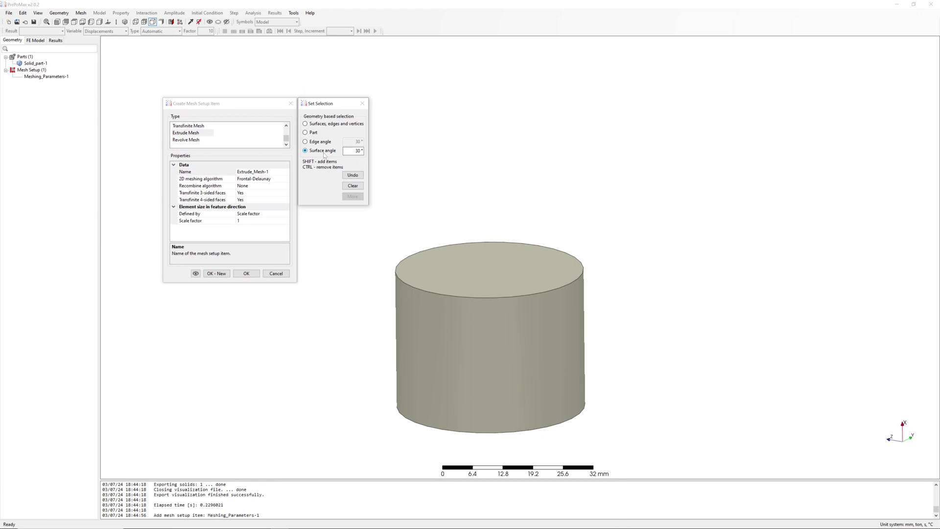
{"action": "left_click", "coordinate": [480, 258]}
Step: Set the 2D meshing algorithm to Frontal-Delaunay for quads and the recombine algorithm to Blossom full-quad
{"action": "left_click", "coordinate": [284, 179]}
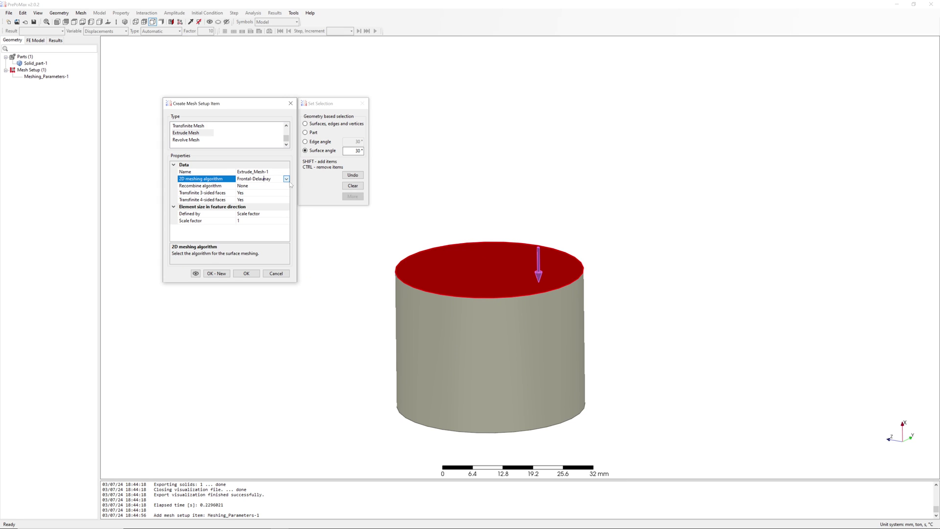
{"action": "left_click", "coordinate": [286, 180]}
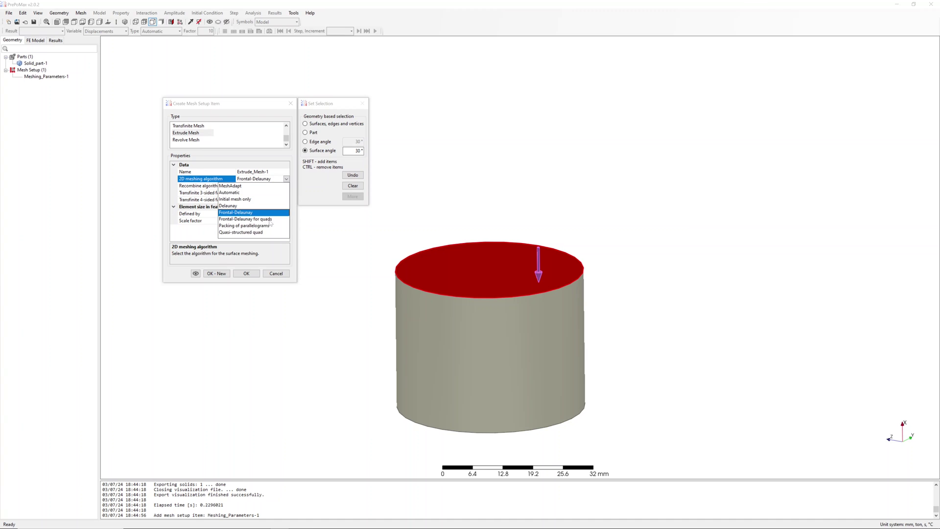
{"action": "left_click", "coordinate": [251, 217]}
{"action": "left_click", "coordinate": [284, 186]}
{"action": "left_click", "coordinate": [286, 186]}
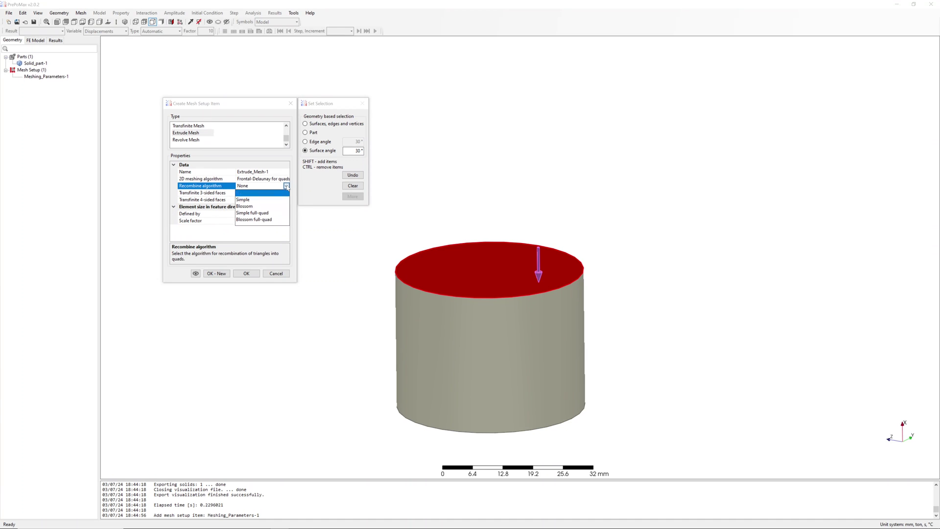
{"action": "left_click", "coordinate": [270, 220]}
Step: Define the element size in the extrusion direction by number of elements and set it to 5
{"action": "left_click", "coordinate": [271, 221]}
{"action": "left_click", "coordinate": [287, 221]}
{"action": "left_click", "coordinate": [265, 234]}
{"action": "left_click", "coordinate": [245, 227]}
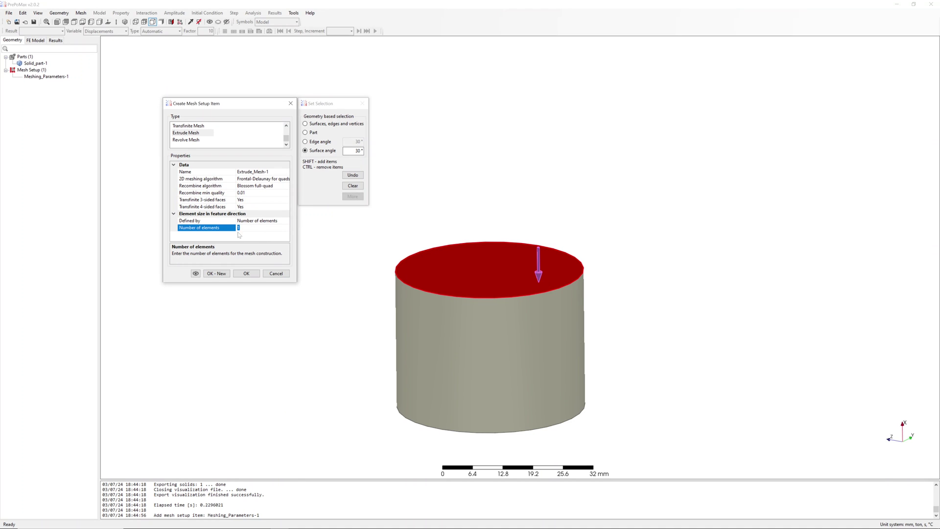
{"action": "type", "text": "5"}
Step: Preview the quad mesh on the top face and save the extrude mesh item
{"action": "left_click", "coordinate": [195, 274]}
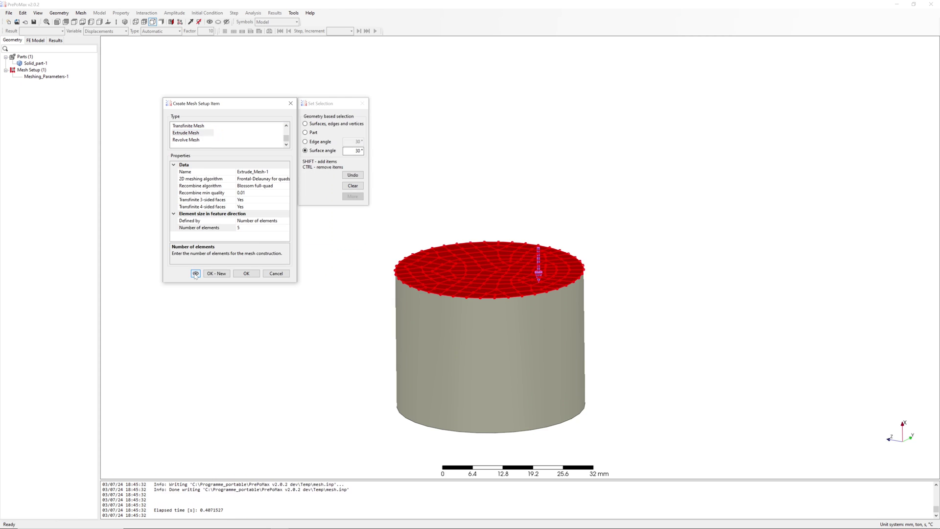
{"action": "middle_click_drag", "start_coordinate": [438, 175], "coordinate": [458, 116]}
{"action": "left_click", "coordinate": [247, 273]}
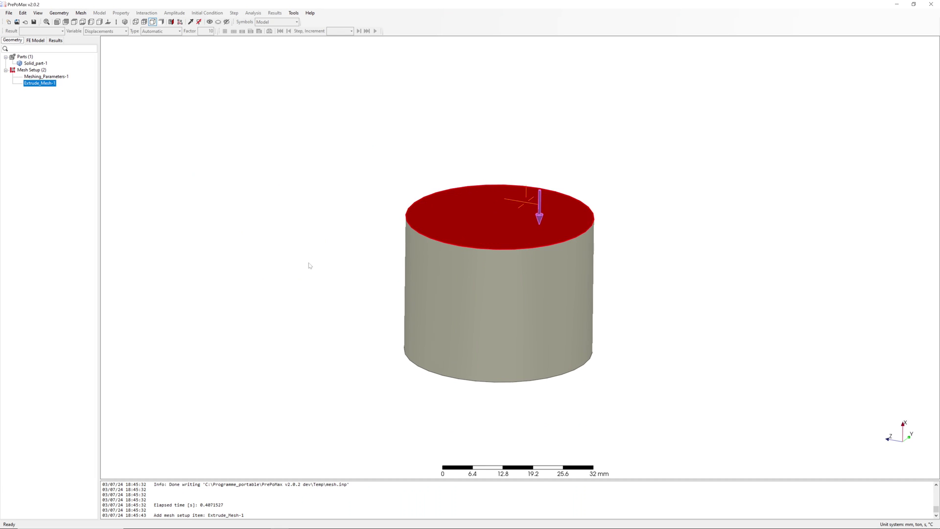
{"action": "scroll", "coordinate": [309, 265], "scroll_direction": "down", "scroll_amount": 1}
{"action": "left_click", "coordinate": [302, 246]}
Step: Generate the mesh for the cylindrical part
{"action": "left_click", "coordinate": [80, 13]}
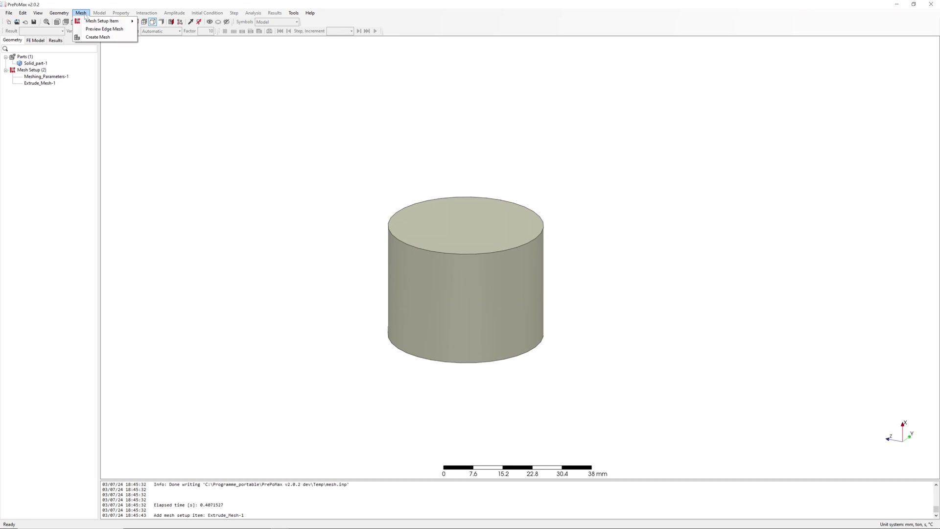
{"action": "left_click", "coordinate": [108, 38]}
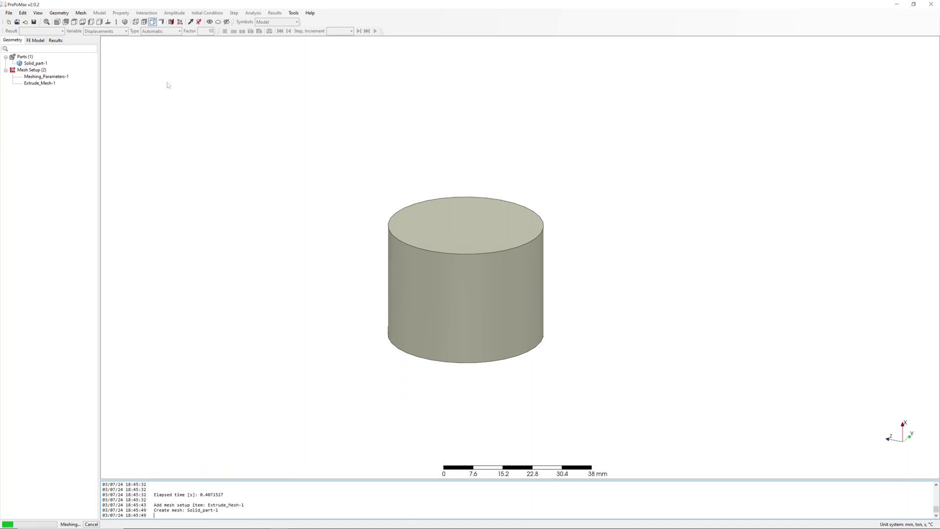
{"action": "left_click", "coordinate": [310, 205]}
Step: Check the linear hexa element type of the meshed part and examine its mesh
{"action": "double_click", "coordinate": [49, 76]}
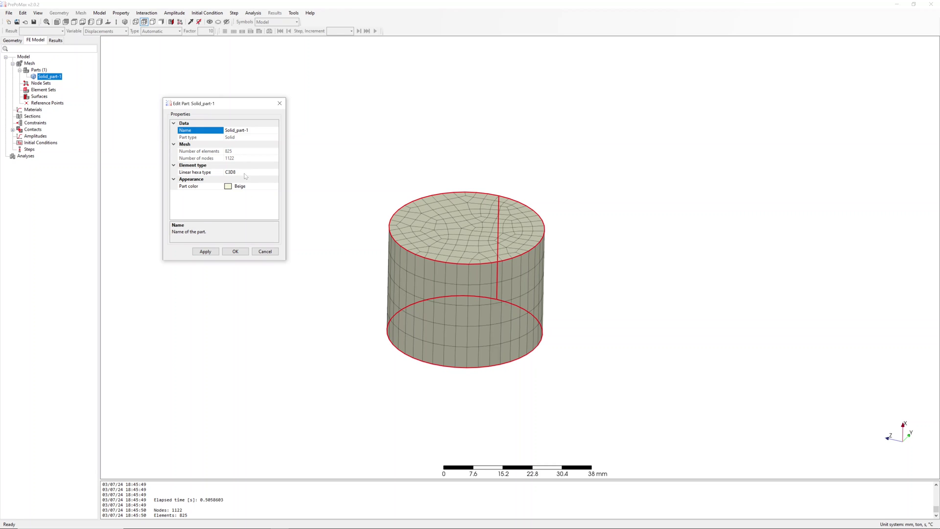
{"action": "left_click", "coordinate": [246, 172]}
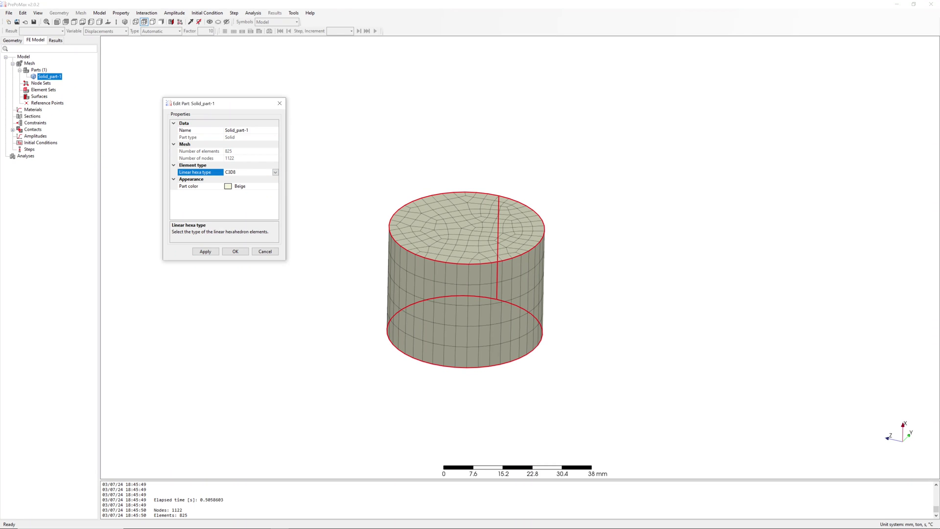
{"action": "left_click", "coordinate": [233, 252]}
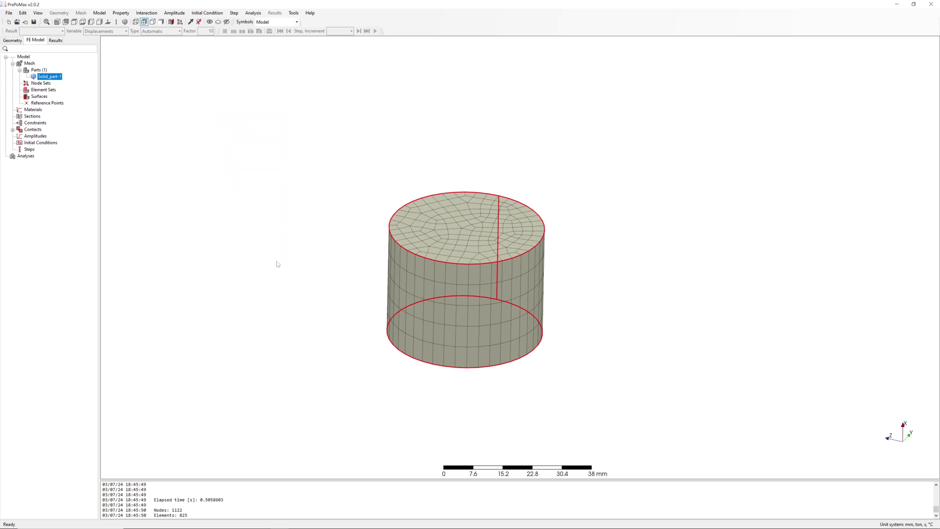
{"action": "scroll", "coordinate": [617, 214], "scroll_direction": "up", "scroll_amount": 2}
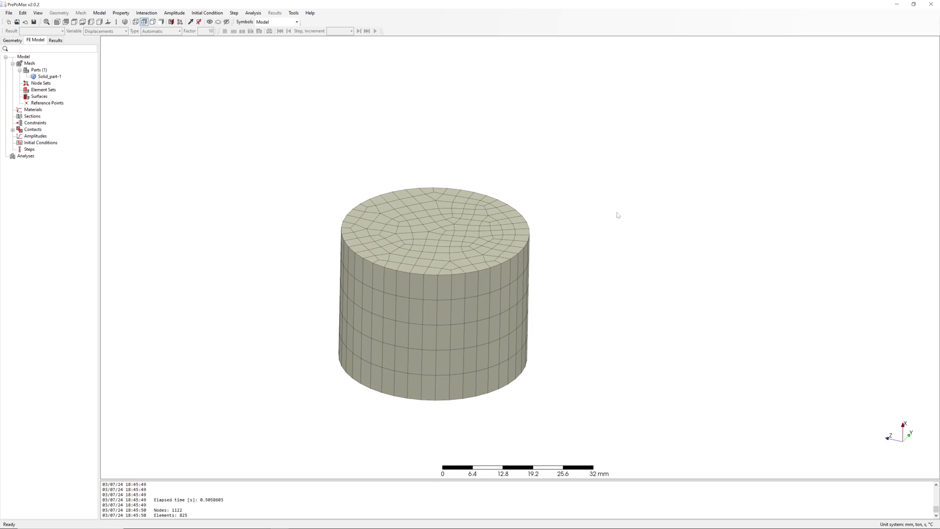
{"action": "middle_click_drag", "start_coordinate": [611, 216], "coordinate": [675, 189]}
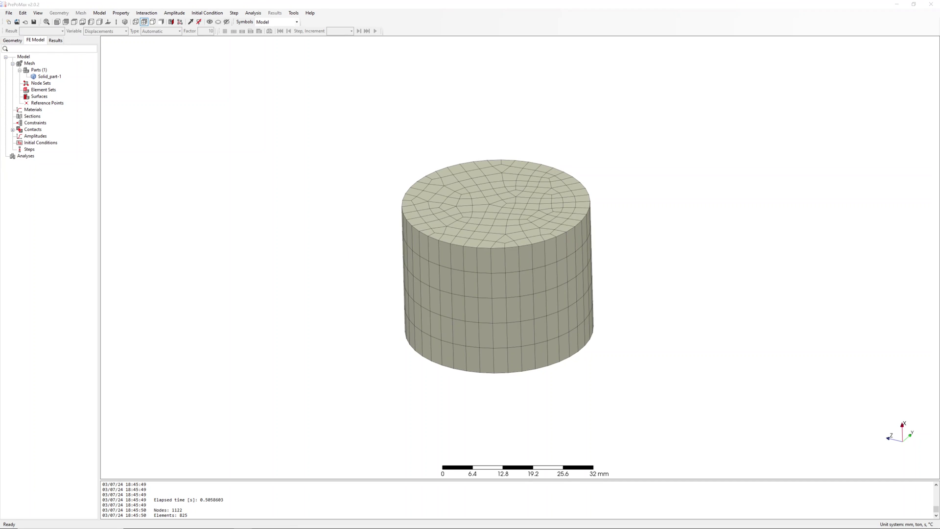
Step: Create an element set named set1 containing all elements of the part
{"action": "right_click", "coordinate": [51, 89]}
{"action": "left_click", "coordinate": [66, 93]}
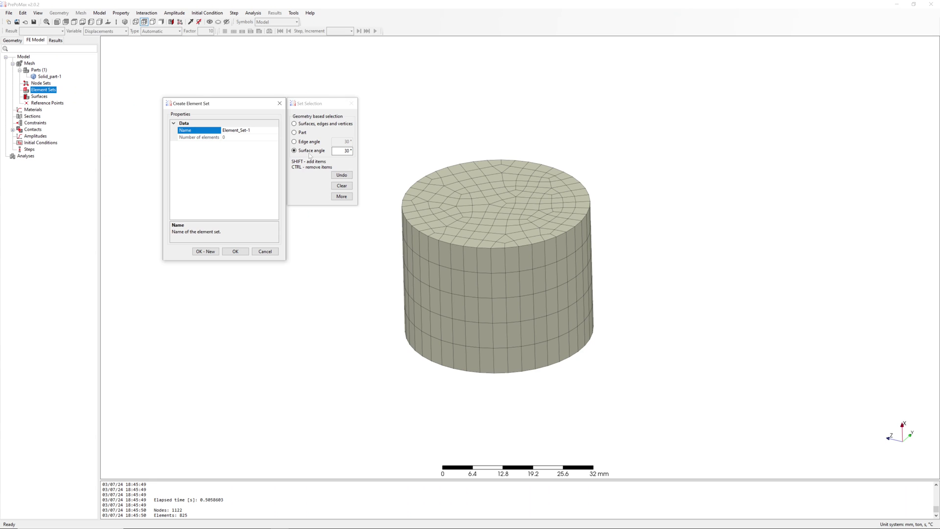
{"action": "left_click", "coordinate": [295, 133]}
{"action": "left_click", "coordinate": [504, 211]}
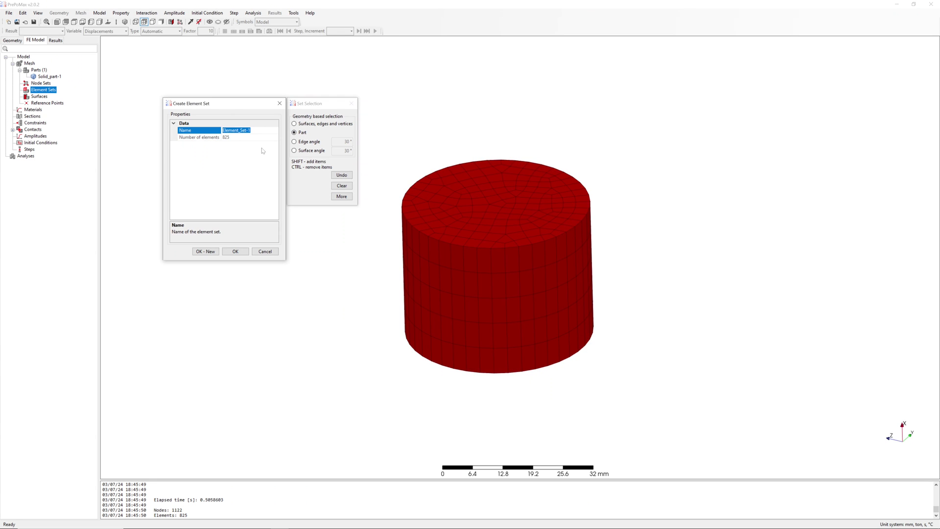
{"action": "type", "text": "SET"}
{"action": "key", "text": "BackSpace"}
{"action": "key", "text": "BackSpace"}
{"action": "key", "text": "BackSpace"}
{"action": "left_click", "coordinate": [236, 252]}
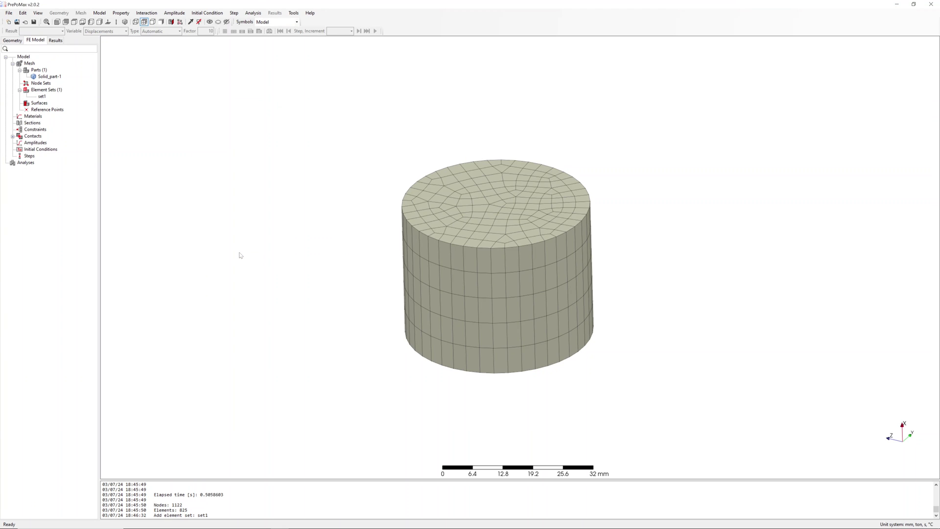
Step: Start a reference point below the cylinder's bottom face with its X coordinate set to -2 mm
{"action": "left_click_drag", "start_coordinate": [255, 245], "coordinate": [250, 239]}
{"action": "left_click", "coordinate": [52, 111]}
{"action": "right_click", "coordinate": [61, 111]}
{"action": "left_click", "coordinate": [84, 116]}
{"action": "left_click_drag", "start_coordinate": [353, 211], "coordinate": [296, 189]}
{"action": "left_click", "coordinate": [225, 165]}
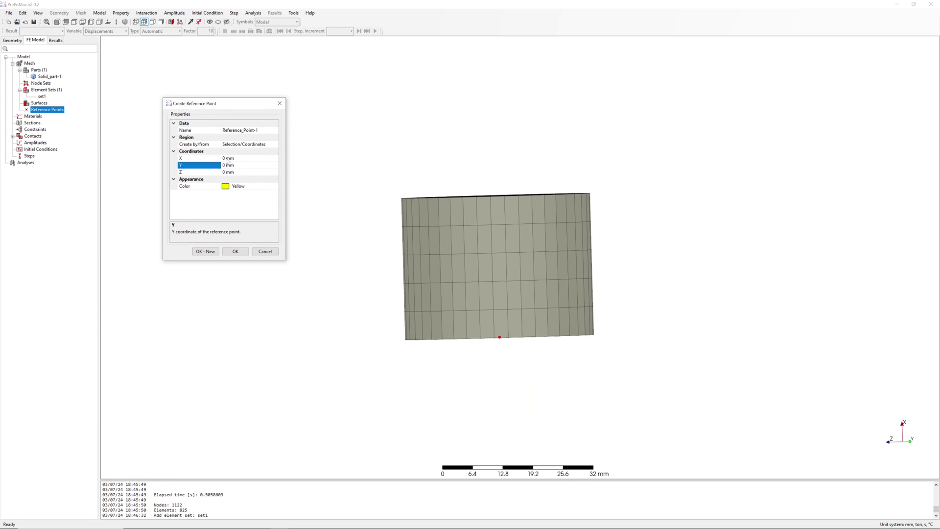
{"action": "left_click", "coordinate": [222, 158]}
{"action": "double_click", "coordinate": [221, 158]}
{"action": "type", "text": "-2"}
Step: Name the reference point ref_fix, colour it green (0, 255, 0) and create it, continuing with a new reference point
{"action": "left_click", "coordinate": [264, 132]}
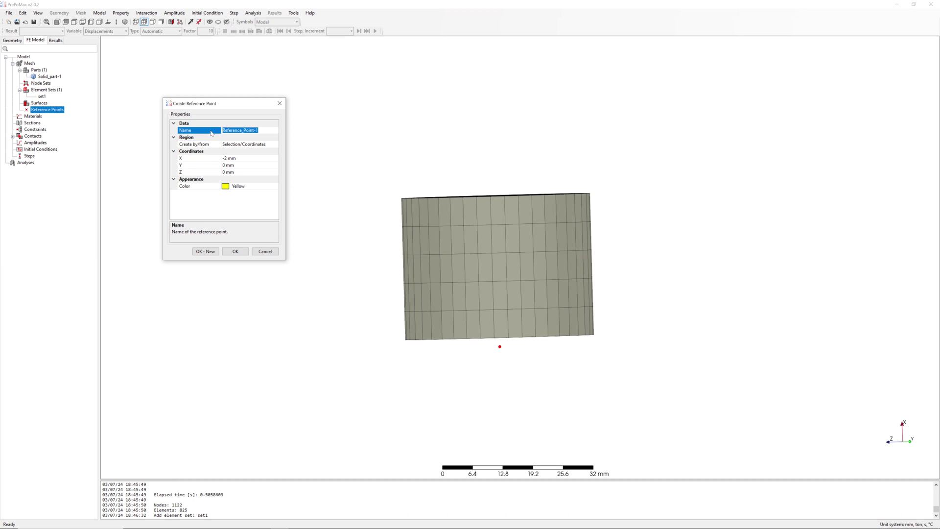
{"action": "type", "text": "ref_fix"}
{"action": "left_click", "coordinate": [249, 186]}
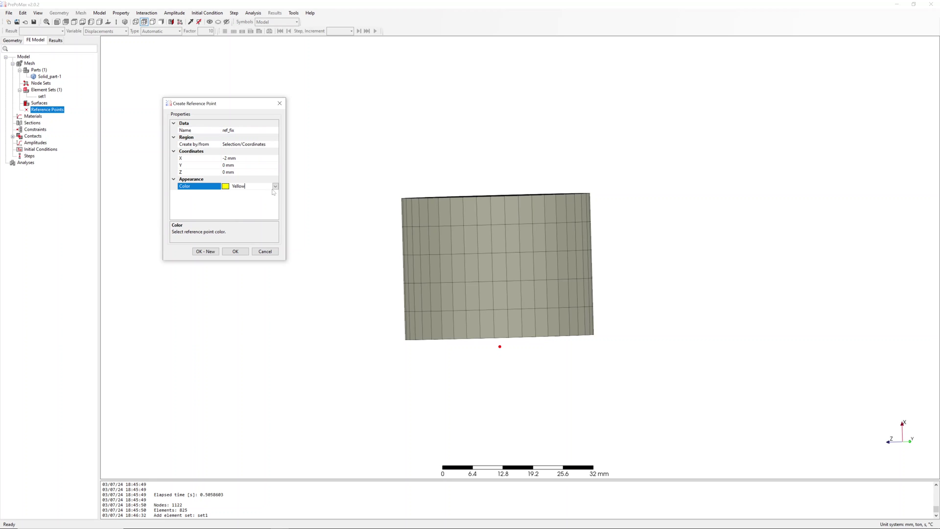
{"action": "left_click", "coordinate": [276, 187]}
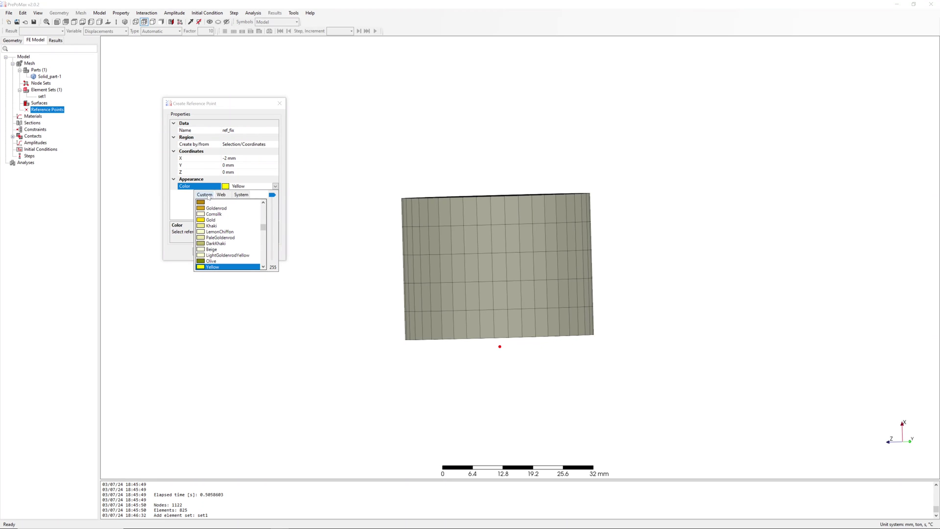
{"action": "left_click", "coordinate": [206, 195]}
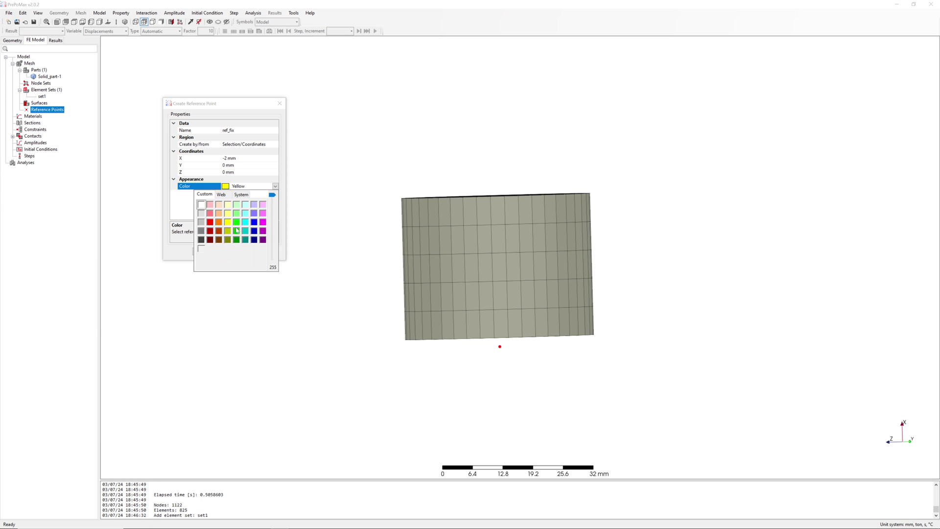
{"action": "left_click", "coordinate": [236, 224]}
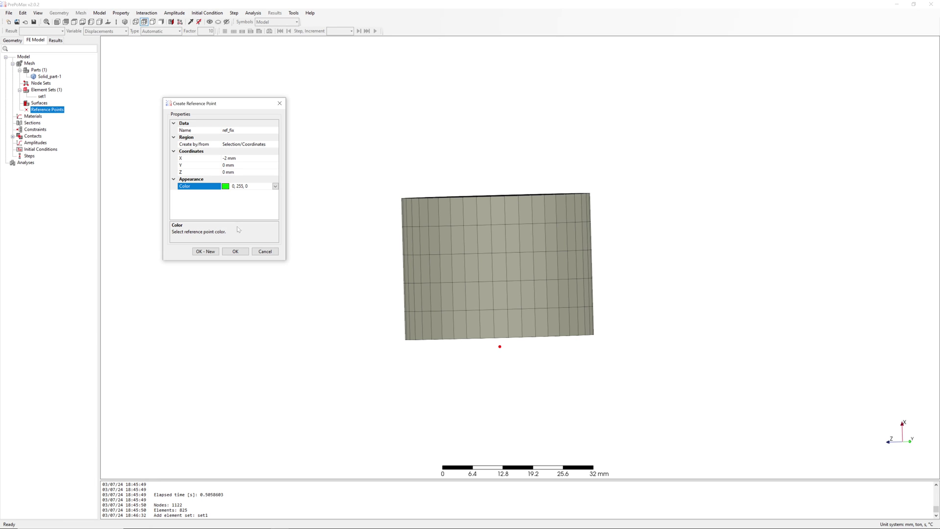
{"action": "left_click", "coordinate": [241, 253]}
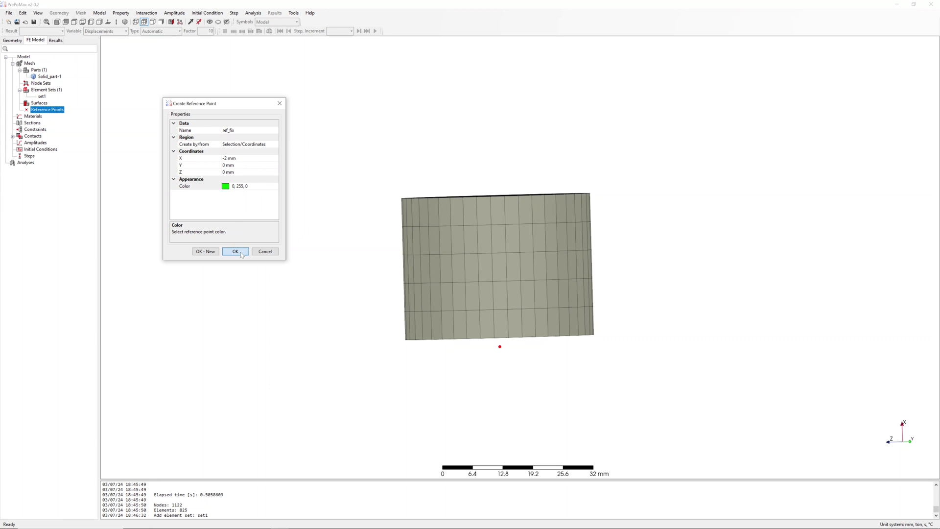
{"action": "left_click", "coordinate": [213, 251]}
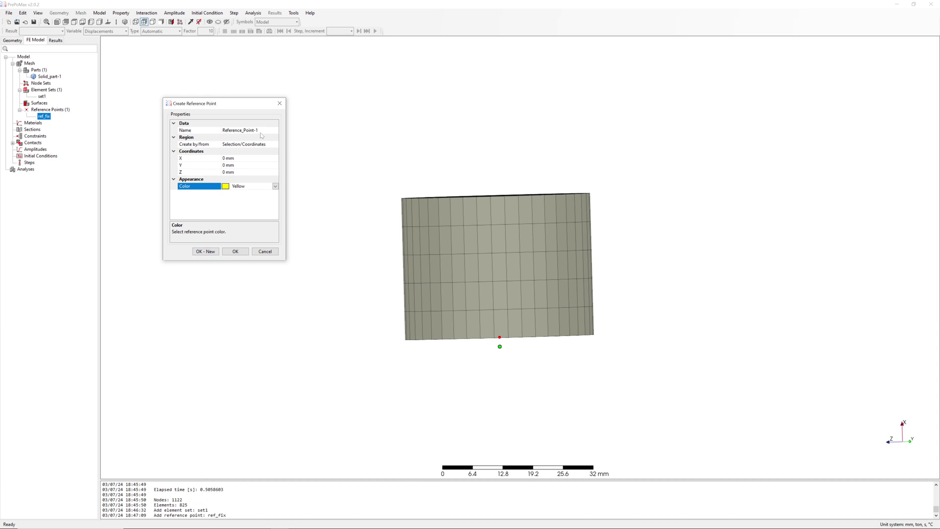
Step: Name the new reference point ref_move and set its X coordinate to 32 mm
{"action": "left_click", "coordinate": [198, 130]}
{"action": "double_click", "coordinate": [240, 130]}
{"action": "key", "text": "BackSpace"}
{"action": "type", "text": "ref_move"}
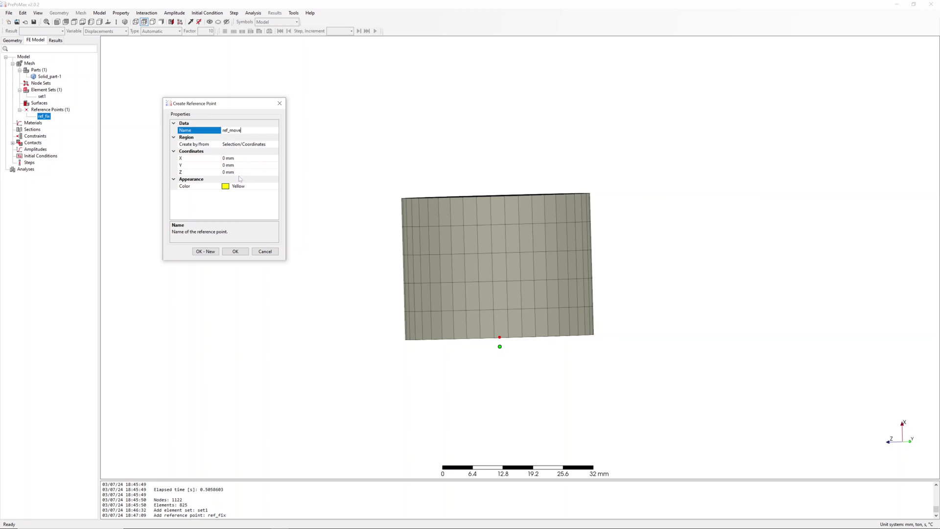
{"action": "key", "text": "Tab"}
{"action": "double_click", "coordinate": [223, 158]}
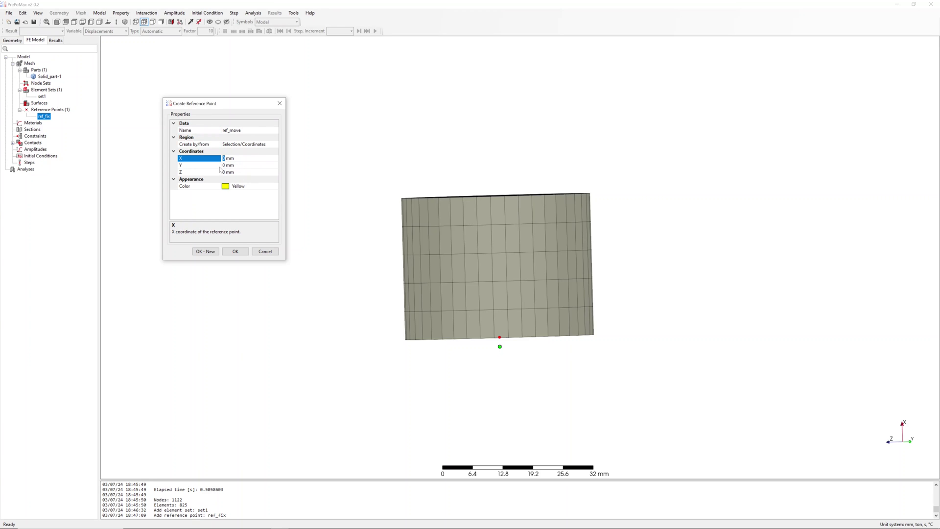
{"action": "type", "text": "32"}
Step: Colour the ref_move reference point red (255, 0, 0) and create it
{"action": "left_click", "coordinate": [263, 186]}
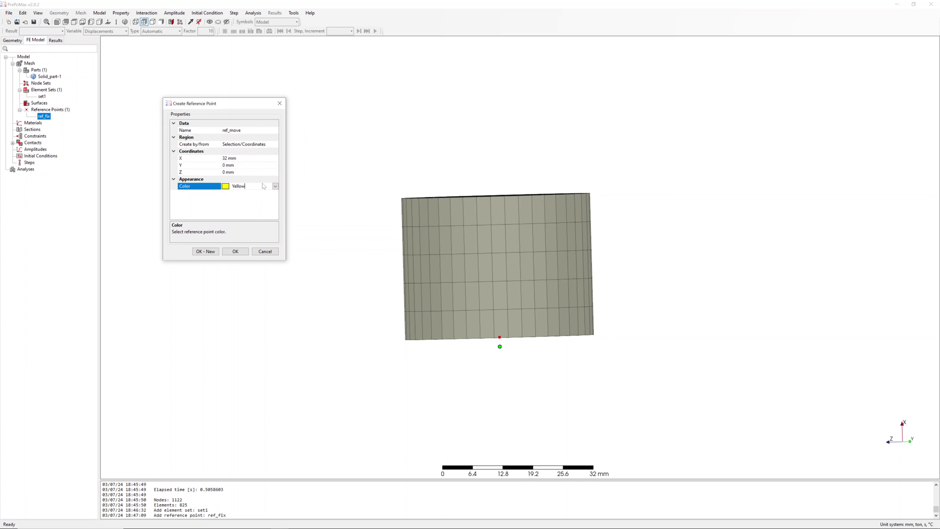
{"action": "left_click", "coordinate": [275, 186]}
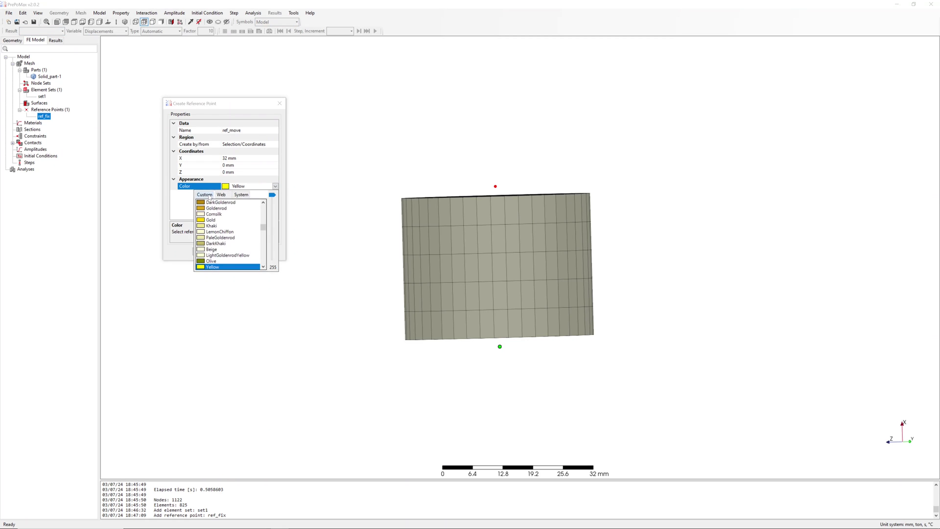
{"action": "left_click", "coordinate": [208, 194]}
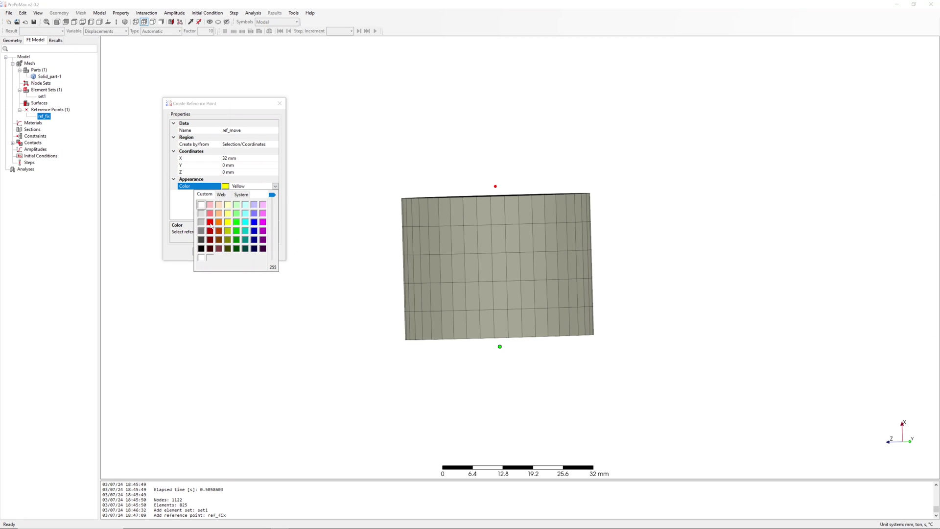
{"action": "left_click", "coordinate": [211, 223]}
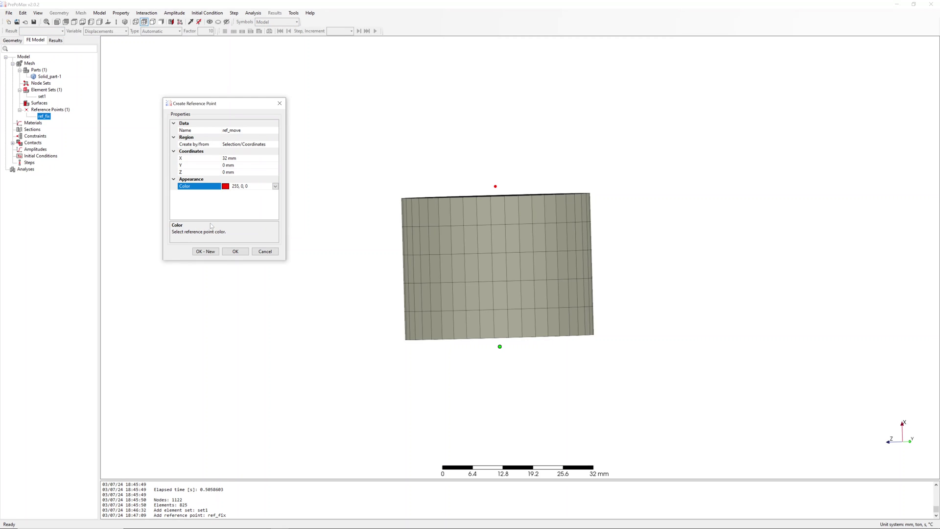
{"action": "left_click", "coordinate": [235, 251]}
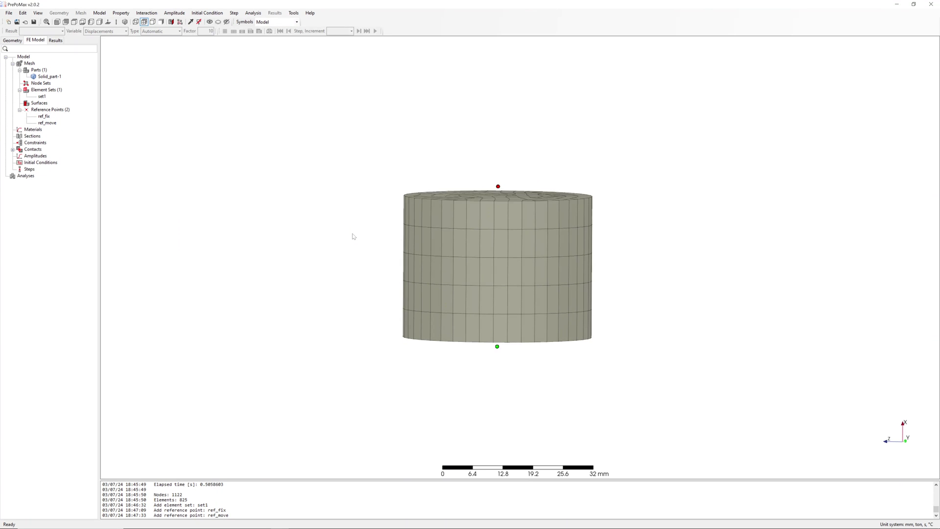
Step: Create a rigid body constraint tying the cylinder's bottom face to the reference point ref_fix, continuing with a new constraint
{"action": "left_click", "coordinate": [39, 143]}
{"action": "right_click", "coordinate": [39, 143]}
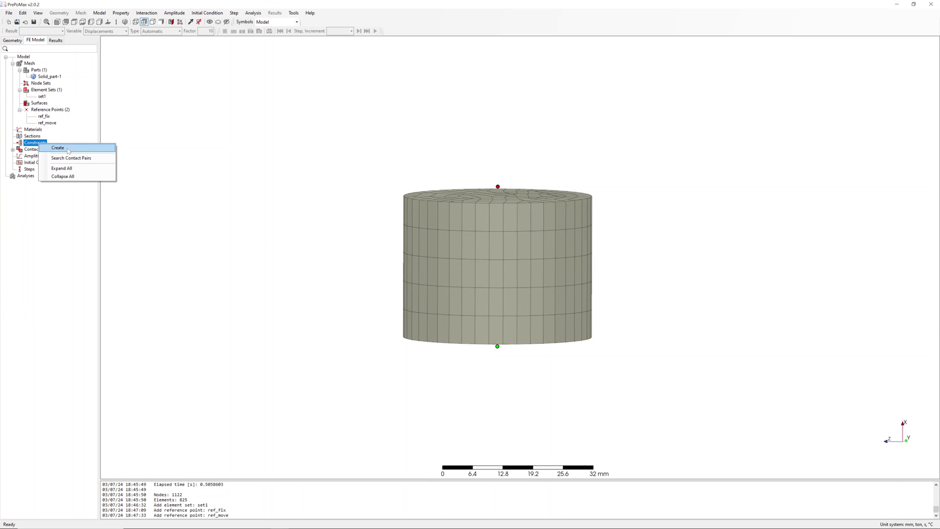
{"action": "left_click", "coordinate": [68, 150]}
{"action": "scroll", "coordinate": [191, 137], "scroll_direction": "down", "scroll_amount": 3}
{"action": "left_click", "coordinate": [187, 135]}
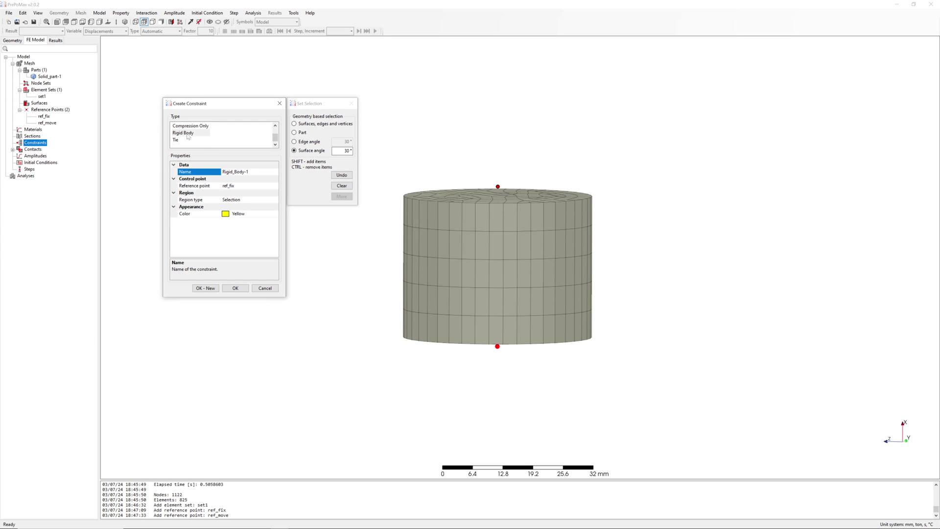
{"action": "left_click", "coordinate": [196, 186]}
{"action": "left_click", "coordinate": [276, 185]}
{"action": "left_click", "coordinate": [234, 192]}
{"action": "middle_click_drag", "start_coordinate": [470, 254], "coordinate": [487, 286]}
{"action": "left_click", "coordinate": [451, 310]}
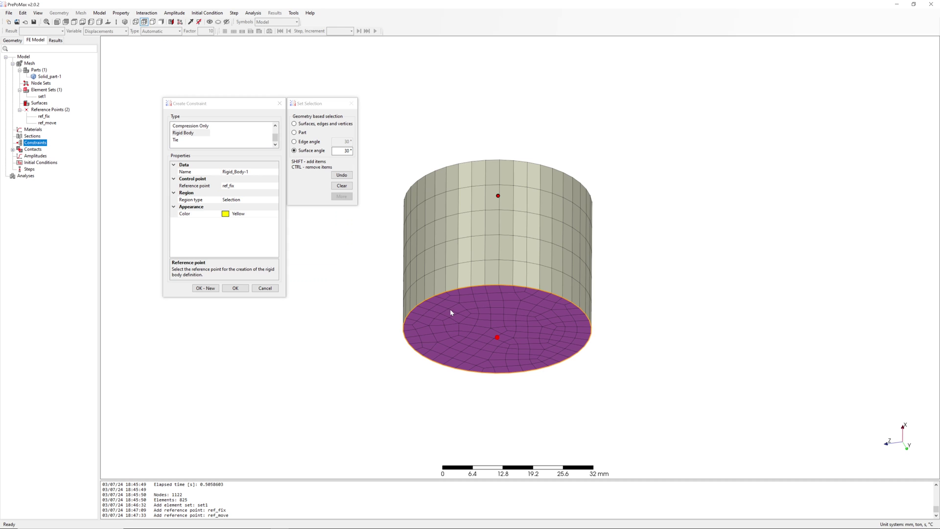
{"action": "left_click", "coordinate": [206, 288]}
Step: Create a second rigid body constraint tying the cylinder's top face to the reference point ref_move
{"action": "left_click", "coordinate": [188, 134]}
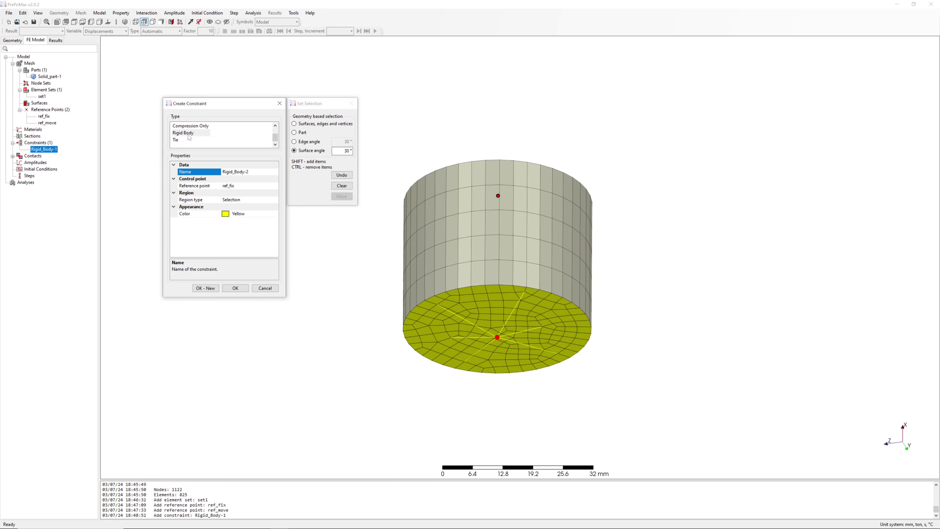
{"action": "left_click", "coordinate": [196, 186]}
{"action": "left_click", "coordinate": [276, 185]}
{"action": "left_click", "coordinate": [235, 192]}
{"action": "middle_click_drag", "start_coordinate": [485, 166], "coordinate": [486, 196]}
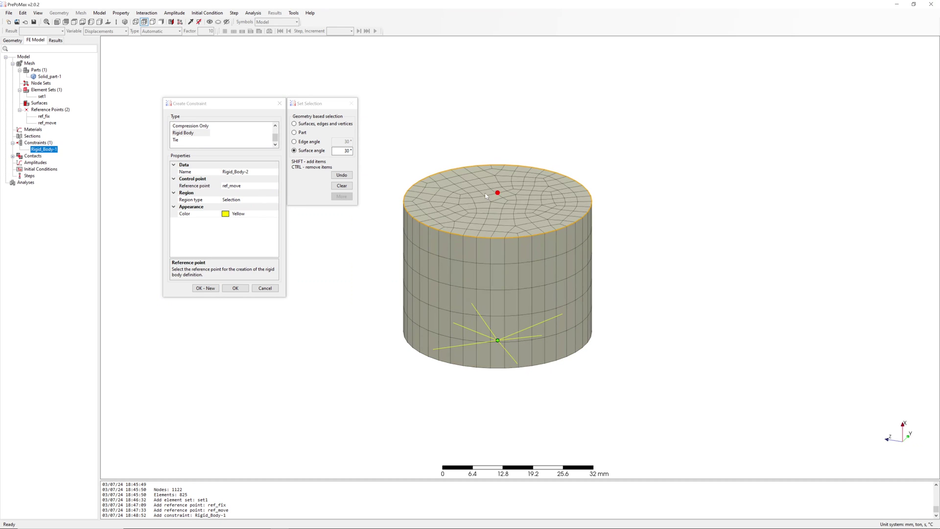
{"action": "left_click", "coordinate": [475, 193]}
{"action": "left_click", "coordinate": [235, 287]}
{"action": "middle_click_drag", "start_coordinate": [233, 292], "coordinate": [332, 262]}
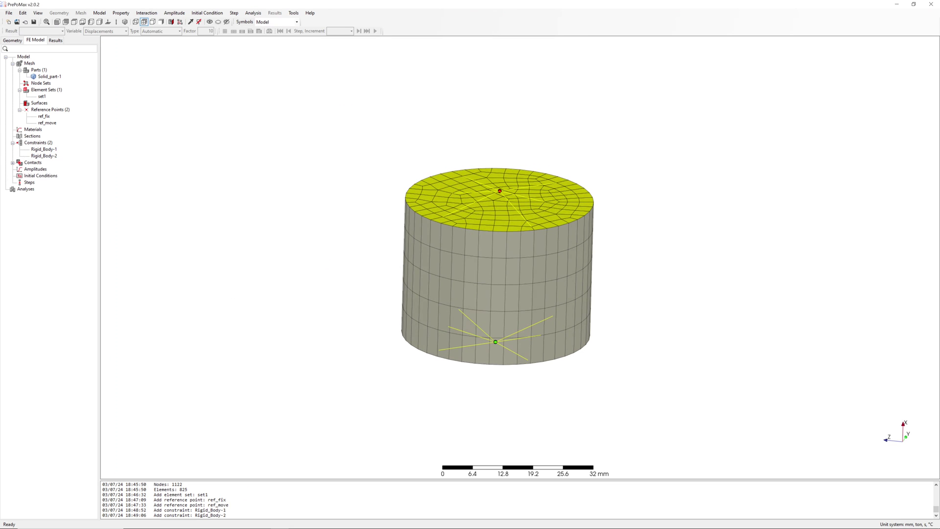
Step: Start a static analysis step with geometric nonlinearity (Nlgeom) turned on
{"action": "left_click", "coordinate": [30, 182]}
{"action": "right_click", "coordinate": [29, 182]}
{"action": "left_click", "coordinate": [49, 187]}
{"action": "left_click", "coordinate": [189, 128]}
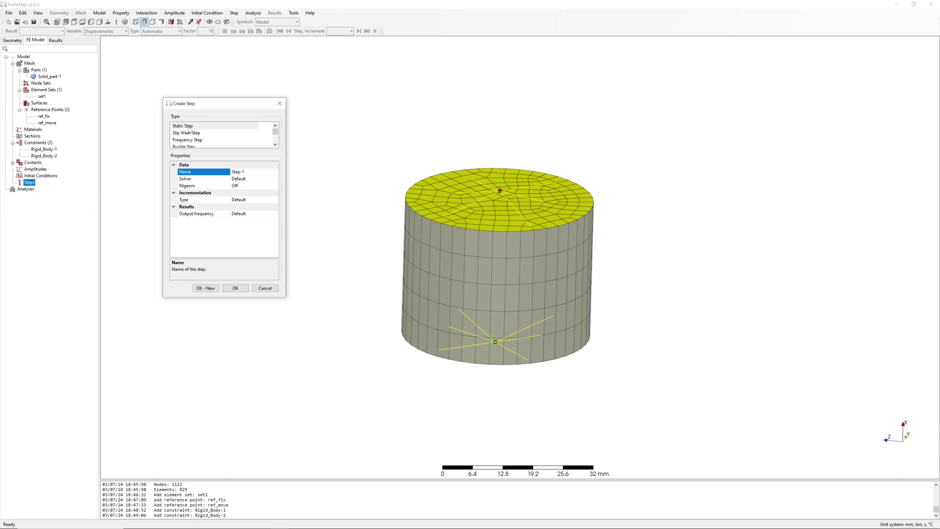
{"action": "left_click", "coordinate": [258, 186]}
Step: Set the static step's incrementation to Automatic with an initial time increment of 0.1 s and create the step
{"action": "left_click", "coordinate": [245, 200]}
{"action": "left_click", "coordinate": [245, 200]}
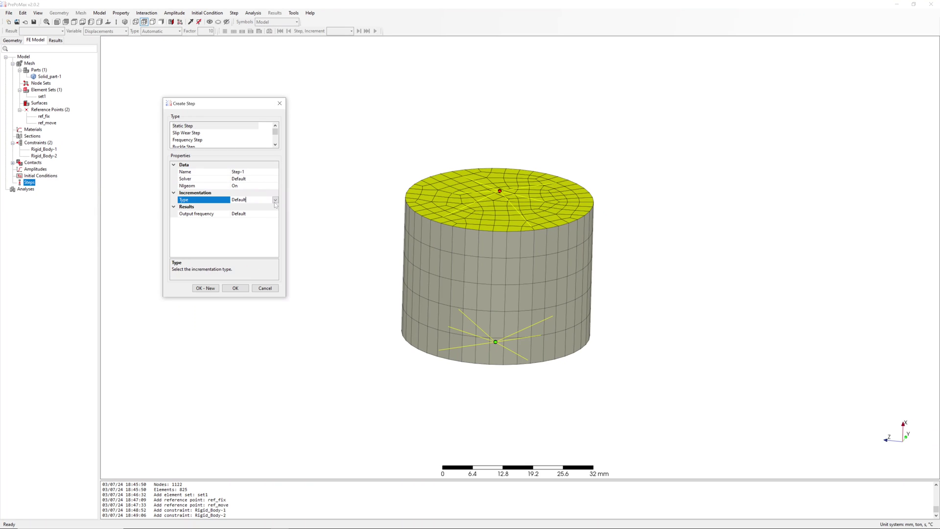
{"action": "left_click", "coordinate": [245, 212]}
{"action": "left_click", "coordinate": [243, 207]}
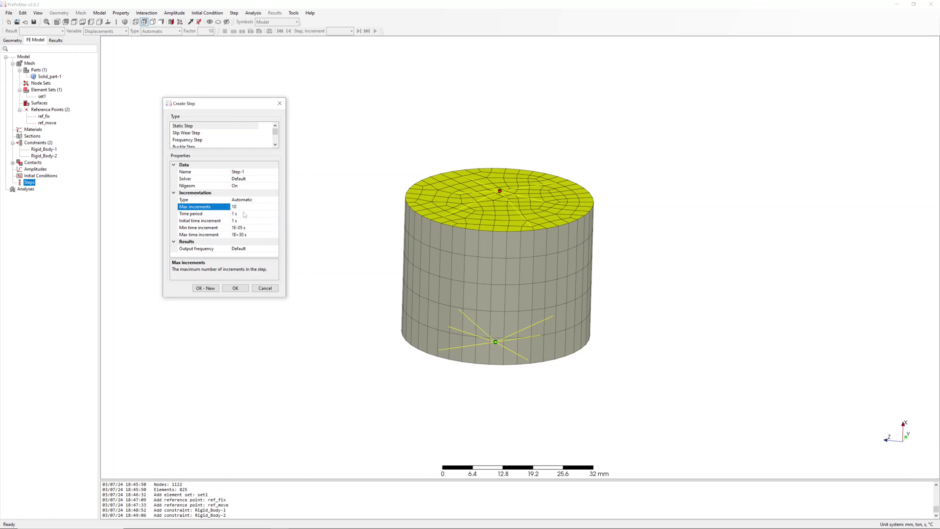
{"action": "key", "text": "Down"}
{"action": "key", "text": "Down"}
{"action": "type", "text": "0."}
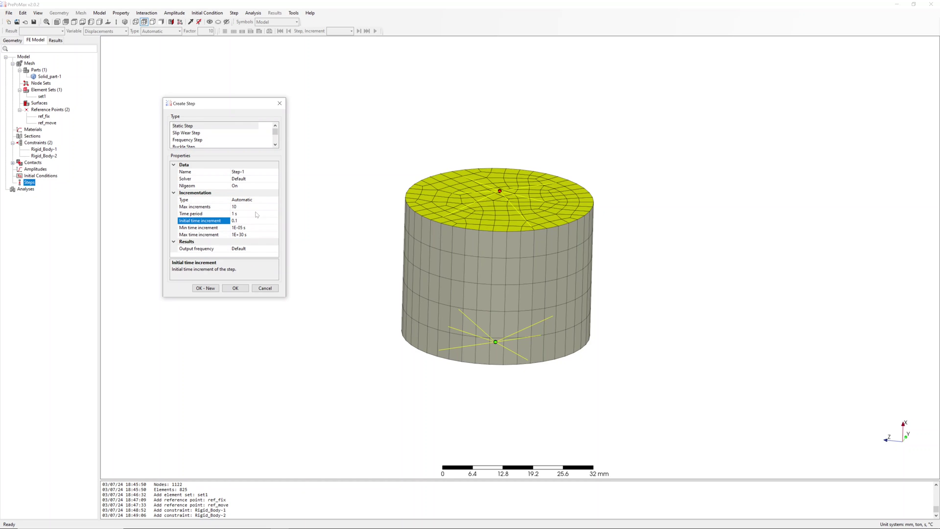
{"action": "left_click", "coordinate": [235, 288]}
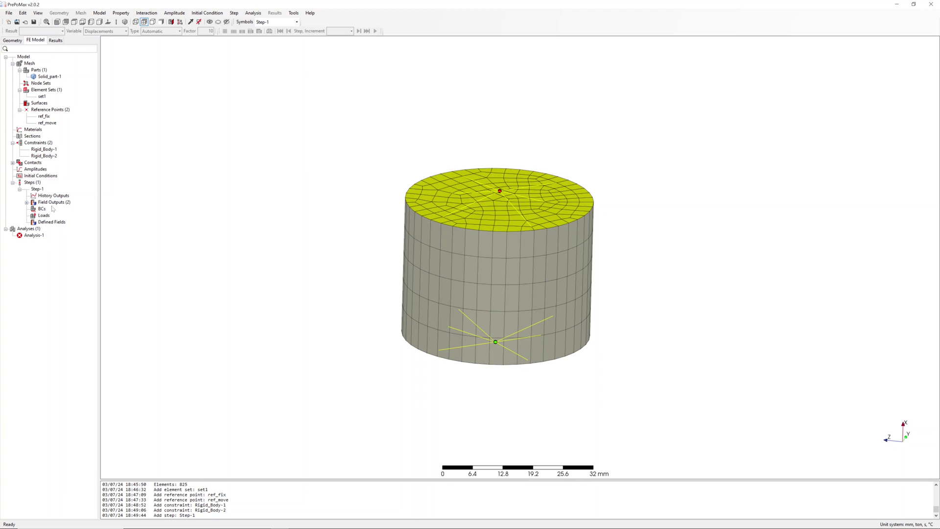
Step: Add a fixed boundary condition on the reference point ref_fix, continuing with a new boundary condition
{"action": "left_click", "coordinate": [42, 209]}
{"action": "right_click", "coordinate": [43, 211]}
{"action": "left_click", "coordinate": [69, 214]}
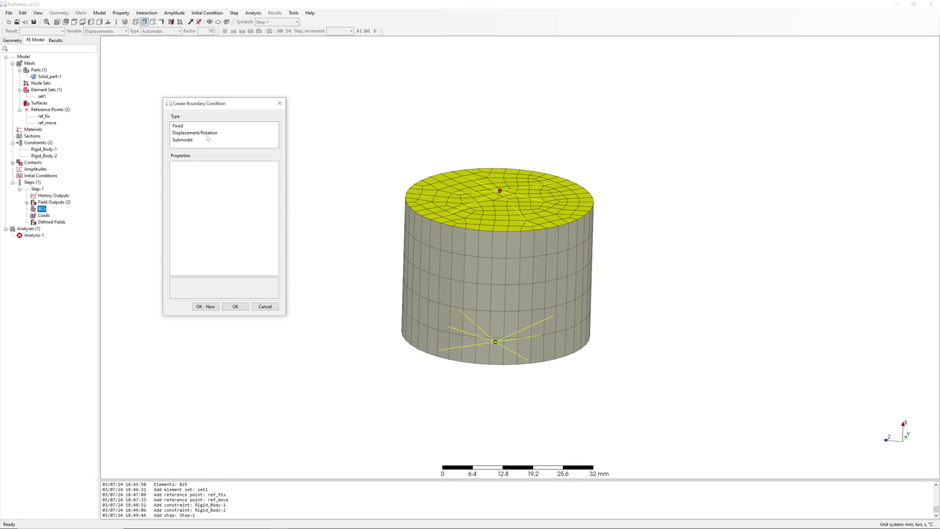
{"action": "left_click", "coordinate": [181, 127]}
{"action": "left_click", "coordinate": [241, 188]}
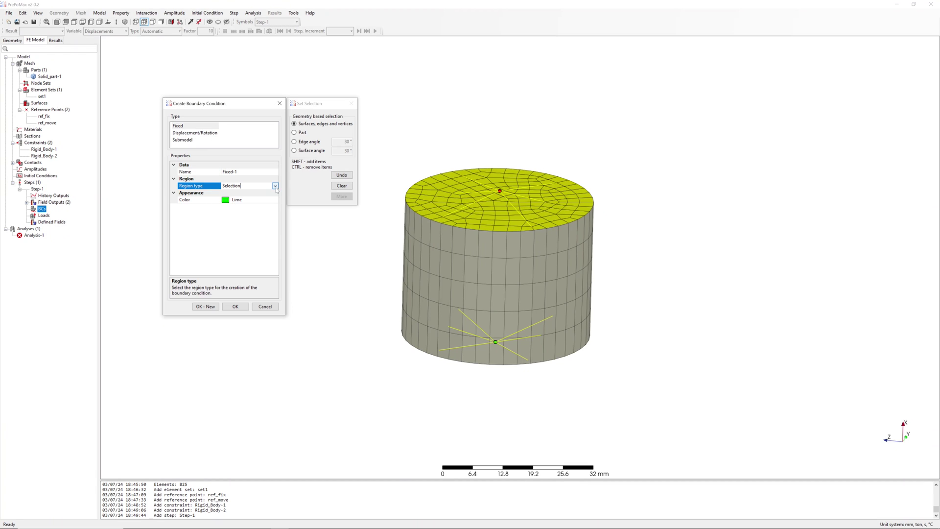
{"action": "left_click", "coordinate": [276, 187]}
{"action": "left_click", "coordinate": [226, 196]}
{"action": "left_click", "coordinate": [205, 306]}
Step: Start a displacement/rotation boundary condition on the reference point ref_move with U1 set to 10 mm
{"action": "left_click", "coordinate": [208, 135]}
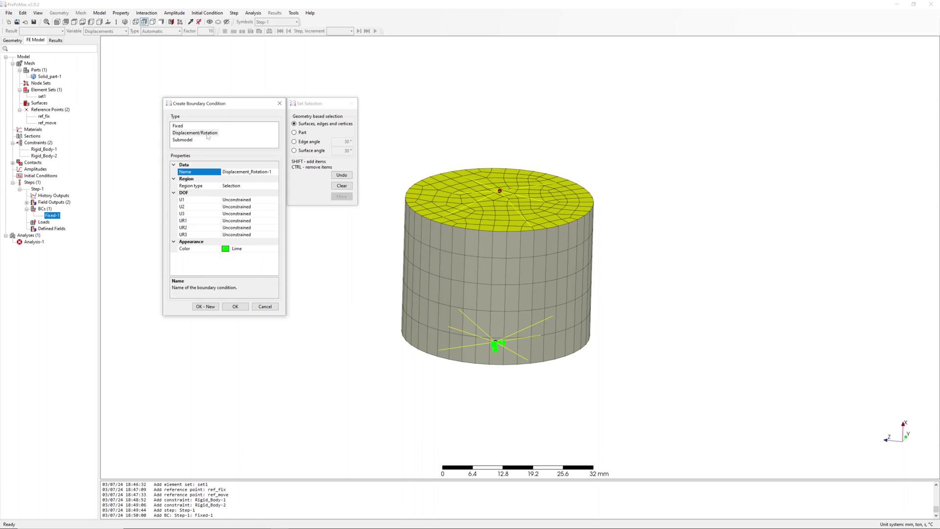
{"action": "left_click", "coordinate": [241, 186]}
{"action": "left_click", "coordinate": [276, 186]}
{"action": "left_click", "coordinate": [226, 196]}
{"action": "left_click", "coordinate": [276, 192]}
{"action": "left_click", "coordinate": [237, 207]}
{"action": "type", "text": "0"}
{"action": "double_click", "coordinate": [223, 206]}
{"action": "type", "text": "10"}
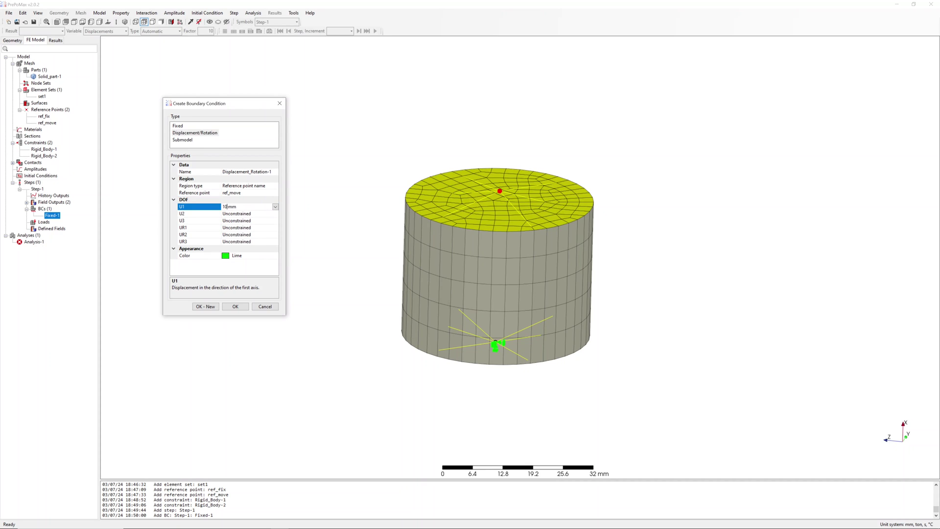
Step: Constrain the boundary condition's U2 and U3 displacements to 0 mm
{"action": "left_click", "coordinate": [247, 214]}
{"action": "left_click", "coordinate": [275, 213]}
{"action": "left_click", "coordinate": [262, 235]}
{"action": "left_click", "coordinate": [248, 220]}
{"action": "left_click", "coordinate": [276, 220]}
{"action": "left_click", "coordinate": [232, 242]}
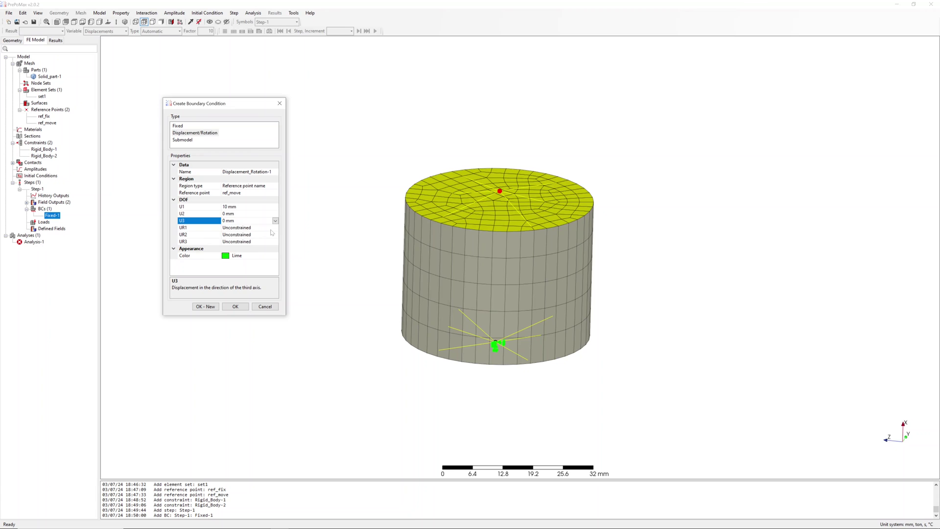
Step: Constrain rotations UR1, UR2 and UR3 to 0 rad and create the displacement/rotation boundary condition
{"action": "left_click", "coordinate": [271, 227]}
{"action": "left_click", "coordinate": [275, 227]}
{"action": "left_click", "coordinate": [274, 241]}
{"action": "left_click", "coordinate": [272, 234]}
{"action": "left_click", "coordinate": [275, 234]}
{"action": "left_click", "coordinate": [275, 247]}
{"action": "left_click", "coordinate": [271, 242]}
{"action": "left_click", "coordinate": [275, 241]}
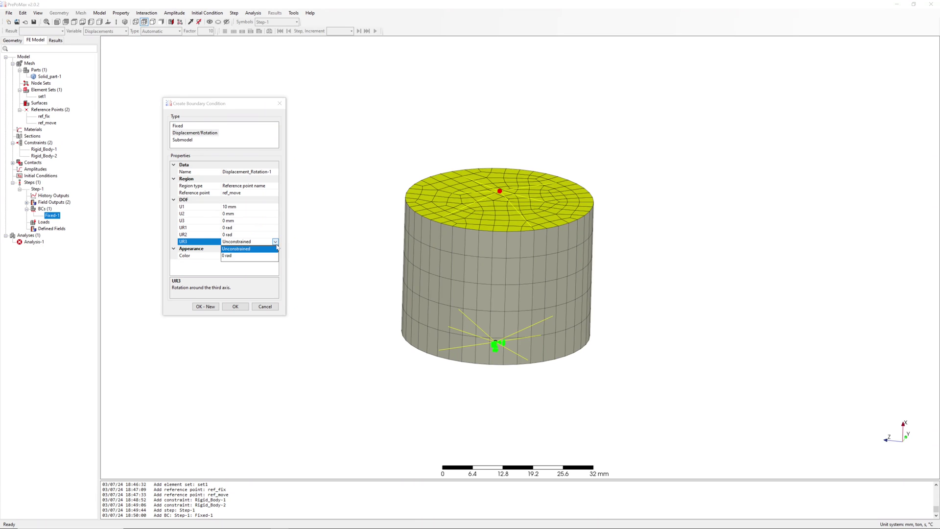
{"action": "left_click", "coordinate": [274, 255]}
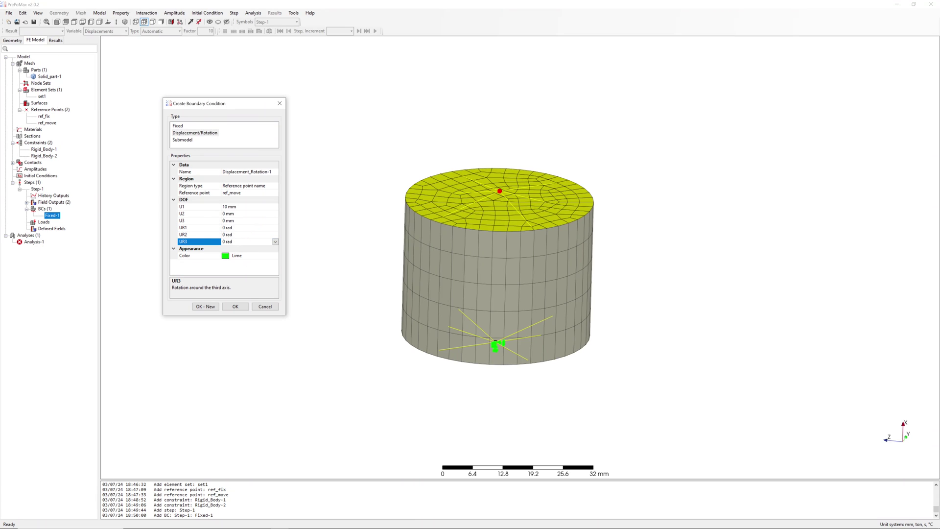
{"action": "left_click", "coordinate": [235, 306]}
Step: Start a node history output in Step-1 with RF as the only output variable
{"action": "mouse_move", "coordinate": [343, 296]}
{"action": "left_mouse_down"}
{"action": "mouse_move", "coordinate": [252, 289]}
{"action": "mouse_move", "coordinate": [330, 287]}
{"action": "left_mouse_up"}
{"action": "right_click", "coordinate": [64, 196]}
{"action": "left_click", "coordinate": [83, 200]}
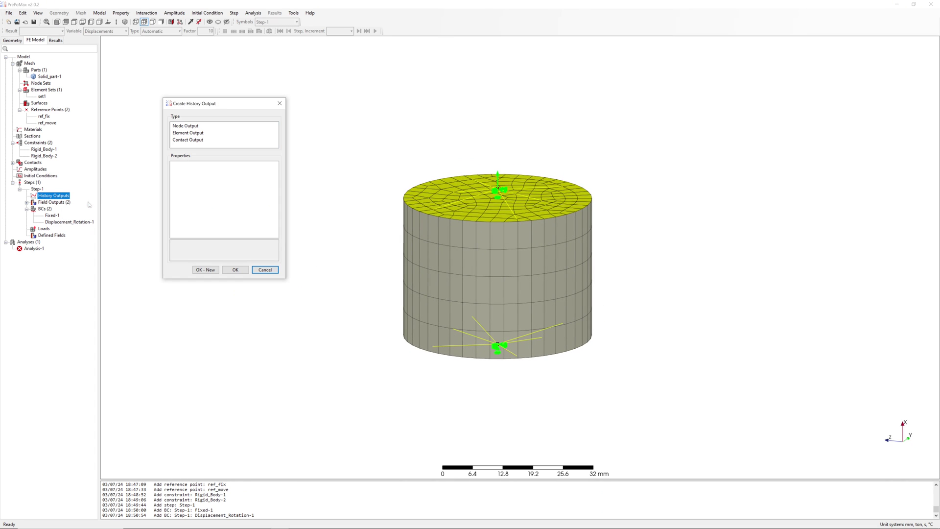
{"action": "left_click", "coordinate": [190, 127]}
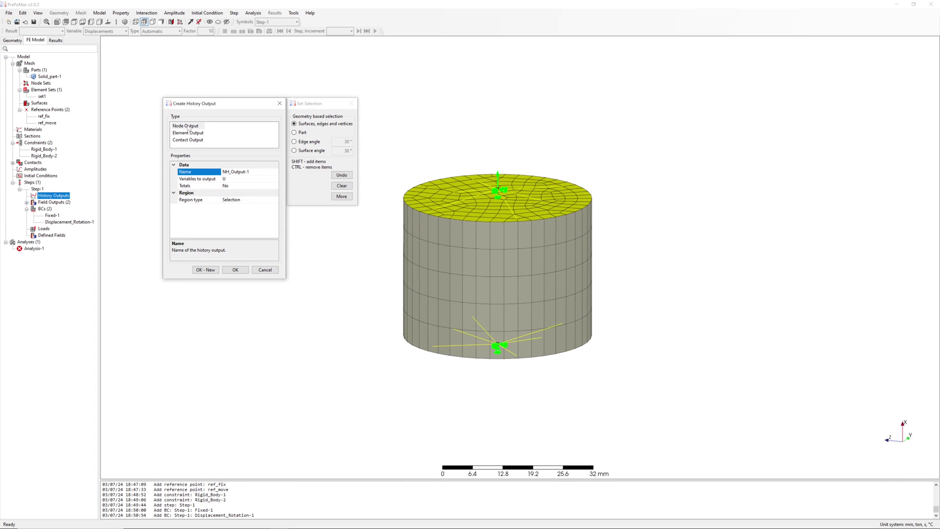
{"action": "left_click", "coordinate": [236, 180]}
{"action": "left_click", "coordinate": [275, 179]}
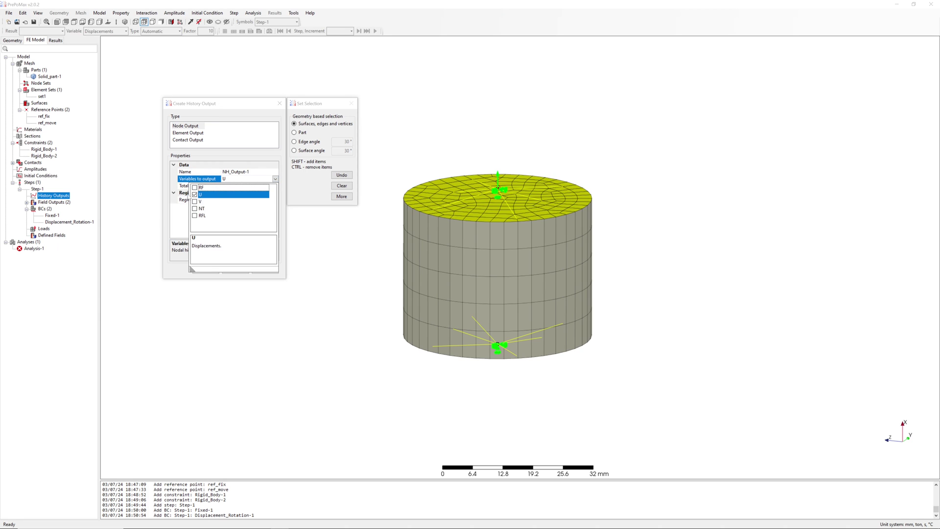
{"action": "left_click", "coordinate": [194, 195]}
{"action": "left_click", "coordinate": [195, 187]}
{"action": "key", "text": "Return"}
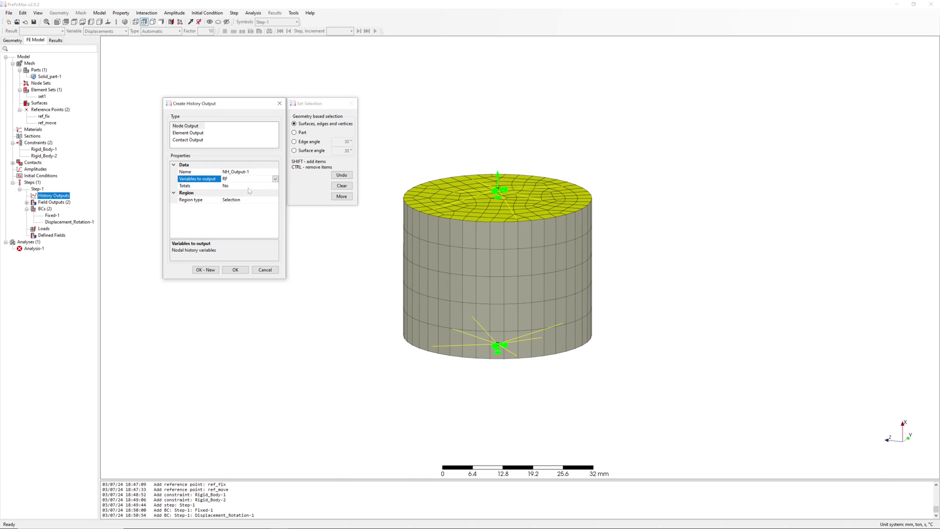
Step: Assign the history output to the reference point ref_fix and create it, continuing with a new history output
{"action": "left_click", "coordinate": [275, 199]}
{"action": "left_click", "coordinate": [230, 211]}
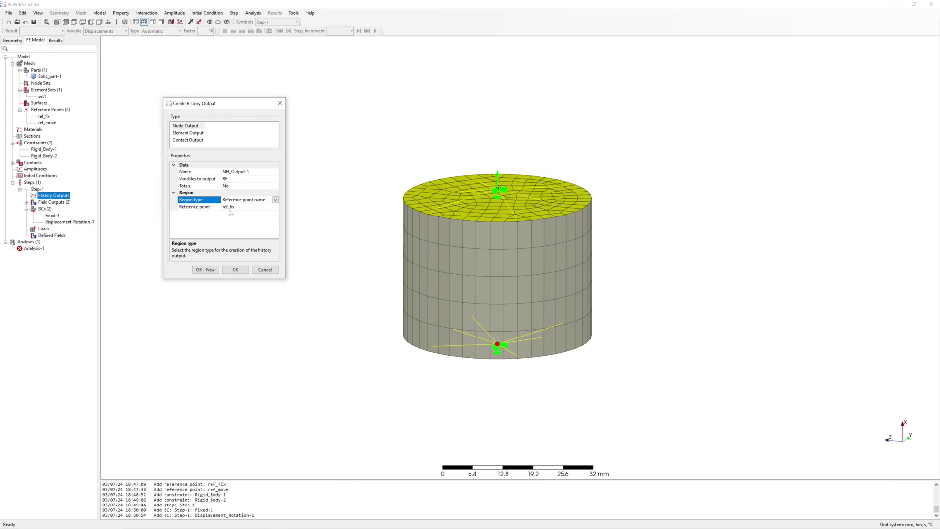
{"action": "left_click", "coordinate": [211, 270]}
Step: Create a second node history output of the displacements U for the reference point ref_move
{"action": "left_click", "coordinate": [246, 179]}
{"action": "left_click", "coordinate": [275, 179]}
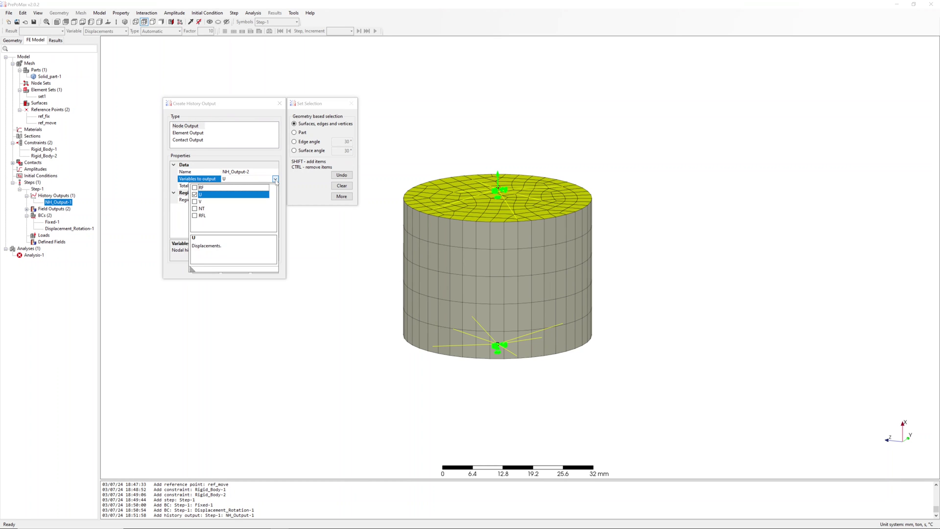
{"action": "left_click", "coordinate": [183, 200]}
{"action": "left_click", "coordinate": [275, 200]}
{"action": "left_click", "coordinate": [230, 211]}
{"action": "left_click", "coordinate": [275, 206]}
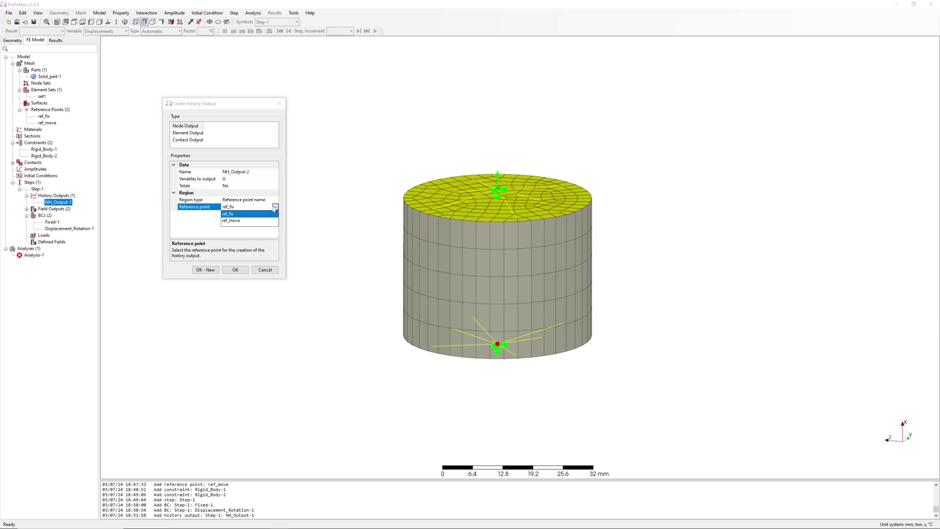
{"action": "left_click", "coordinate": [237, 221]}
{"action": "left_click", "coordinate": [235, 269]}
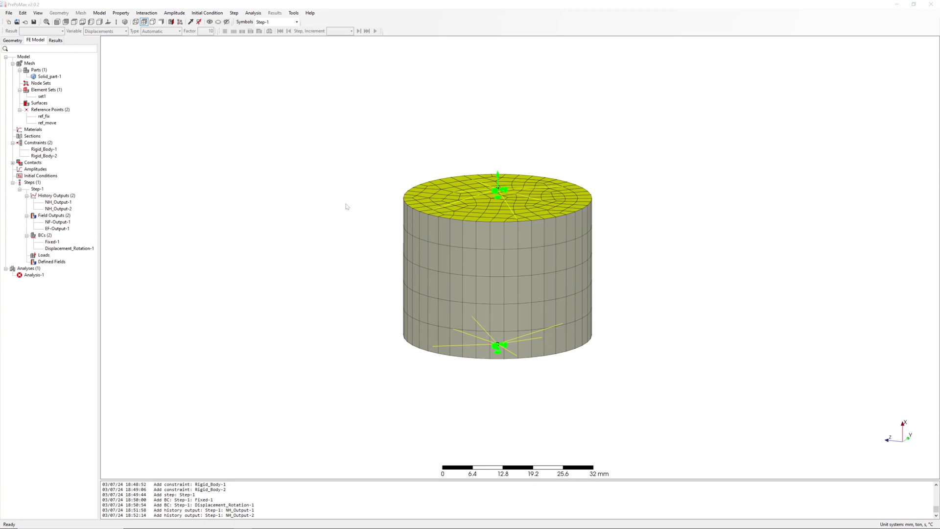
Step: Add a user keyword under Materials in the CalculiX keyword editor and clear its placeholder text
{"action": "left_click", "coordinate": [100, 14]}
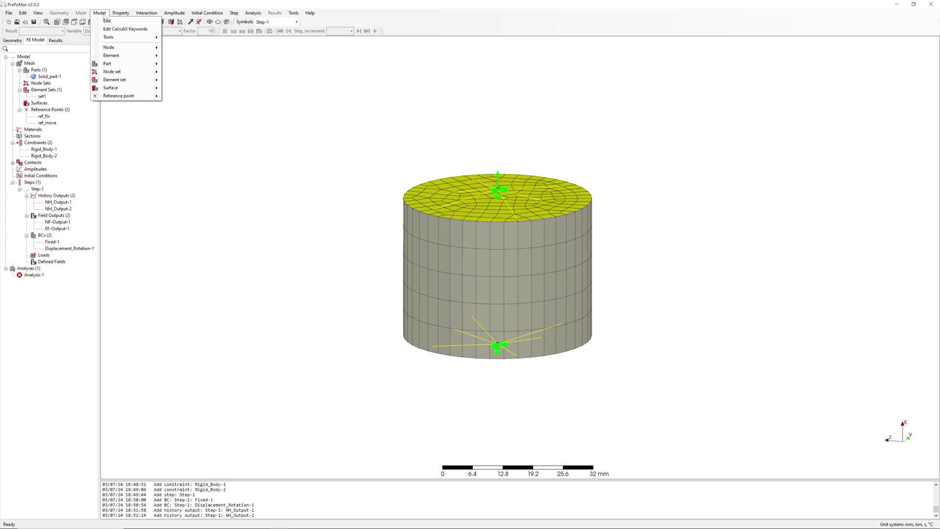
{"action": "left_click", "coordinate": [151, 29]}
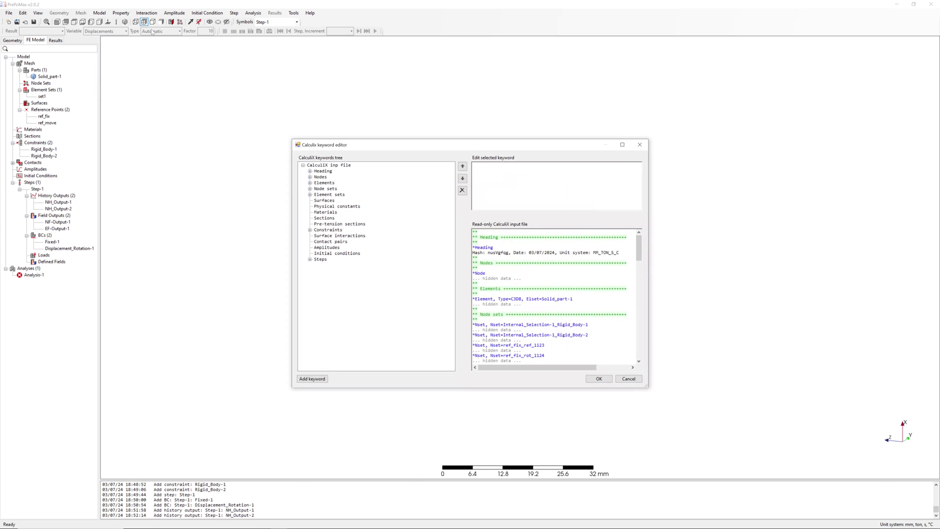
{"action": "left_click", "coordinate": [324, 215]}
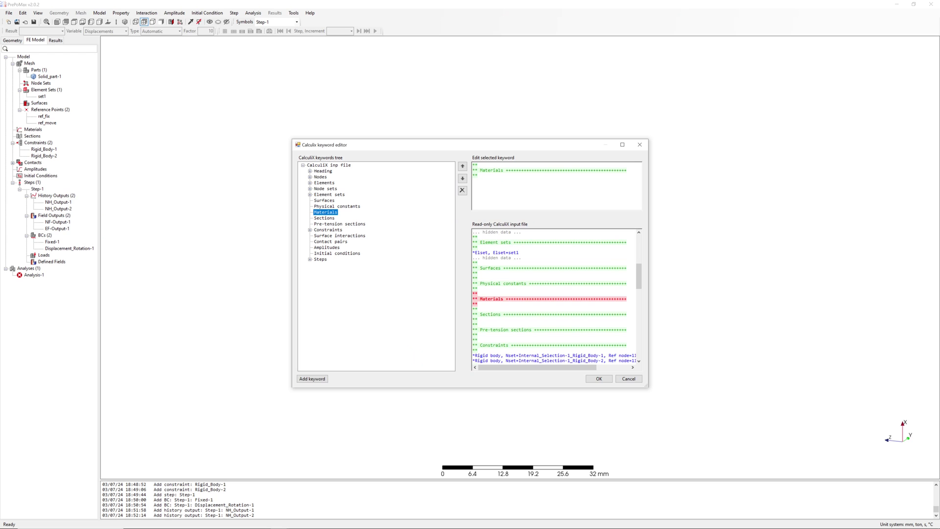
{"action": "left_click", "coordinate": [317, 379]}
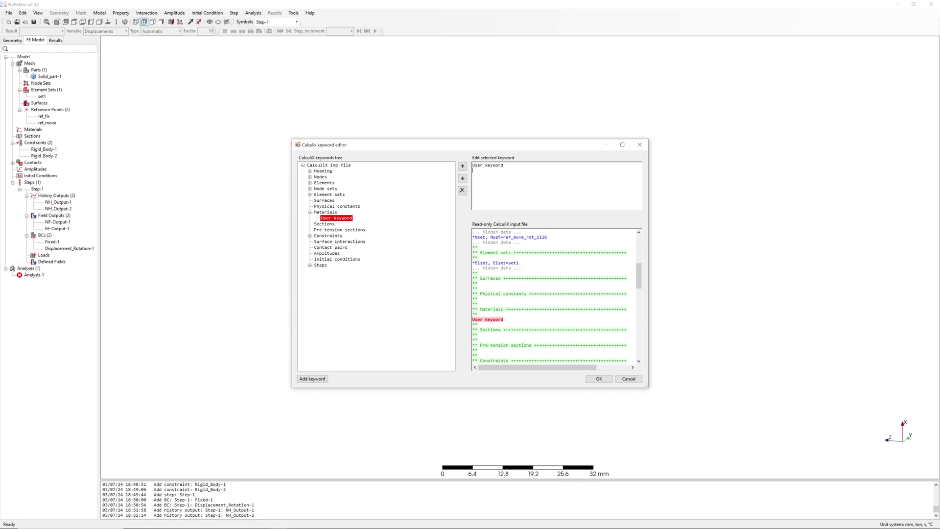
{"action": "key", "text": "ctrl+a"}
{"action": "key", "text": "BackSpace"}
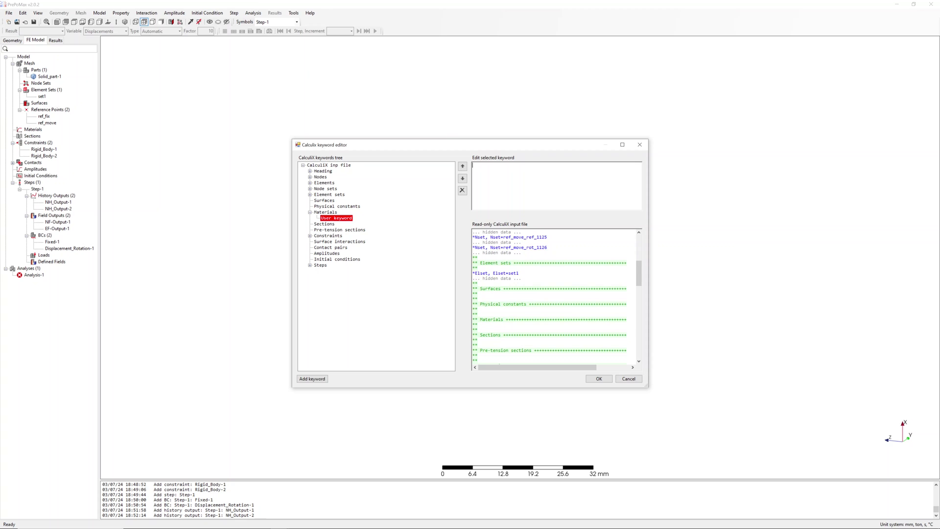
Step: Write the keyword lines *MATERIAL, NAME=rubber and *HYPERELASTIC, NEO HOOKE, followed by a data line with the value 0.3465
{"action": "type", "text": "*MATER"}
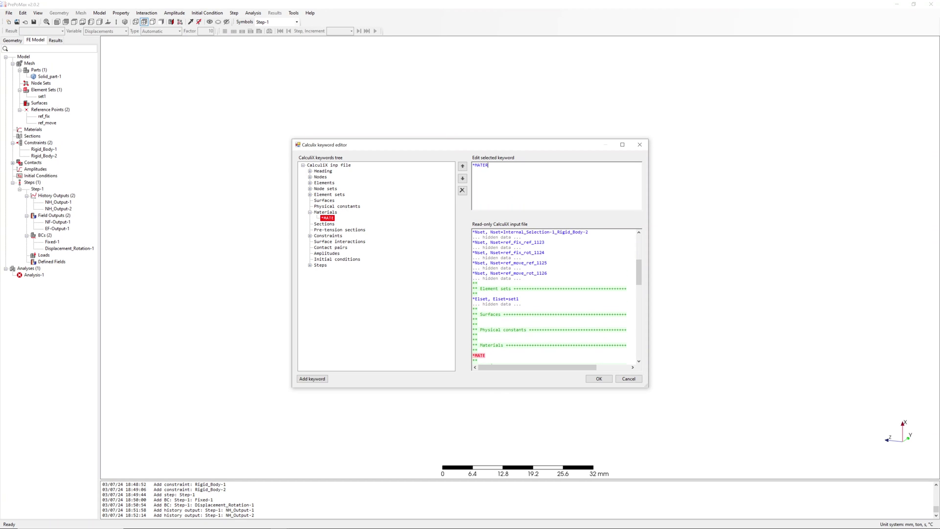
{"action": "type", "text": "IAL, NAME=rubber "}
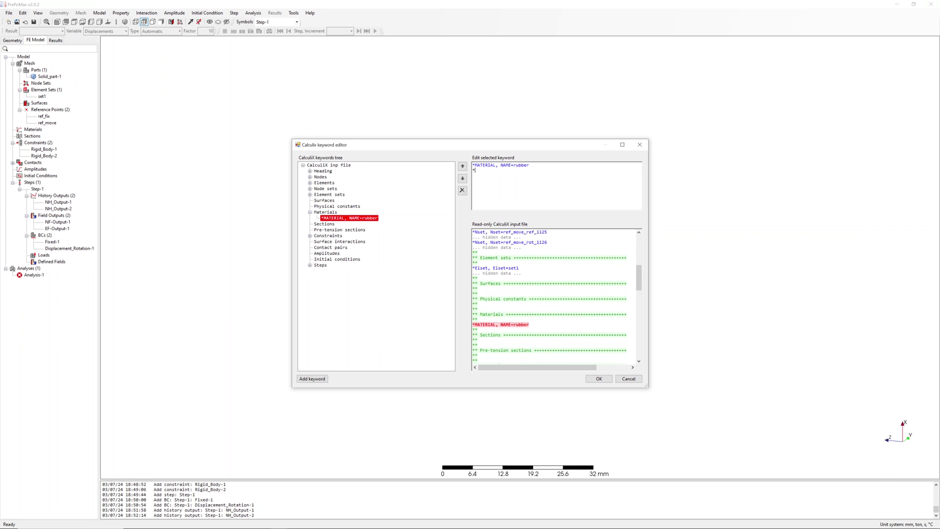
{"action": "type", "text": "*HYPERE"}
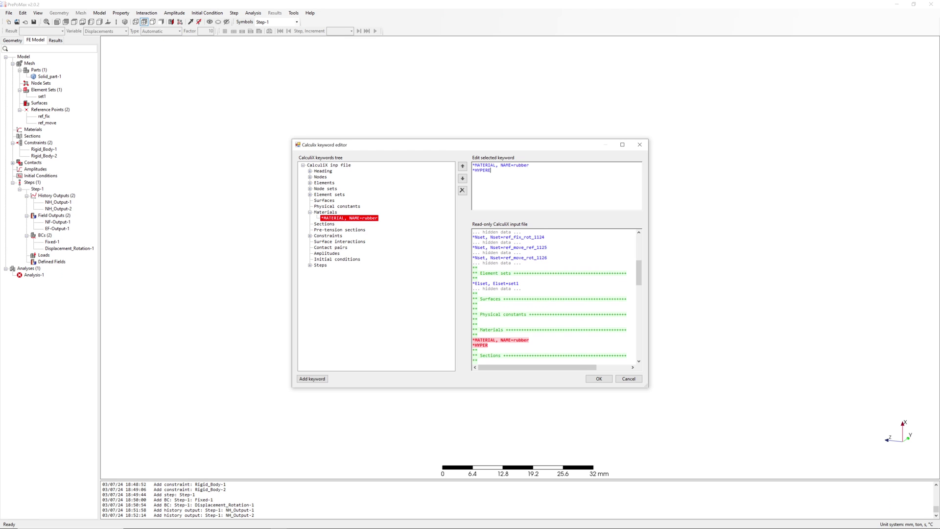
{"action": "type", "text": "LASTIC, NEO"}
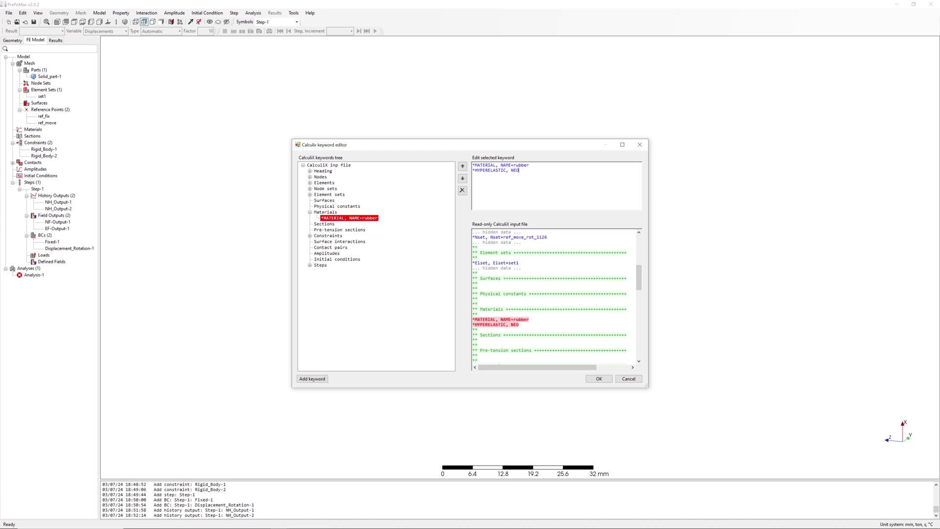
{"action": "type", "text": " HOOKE"}
{"action": "key", "text": "Return"}
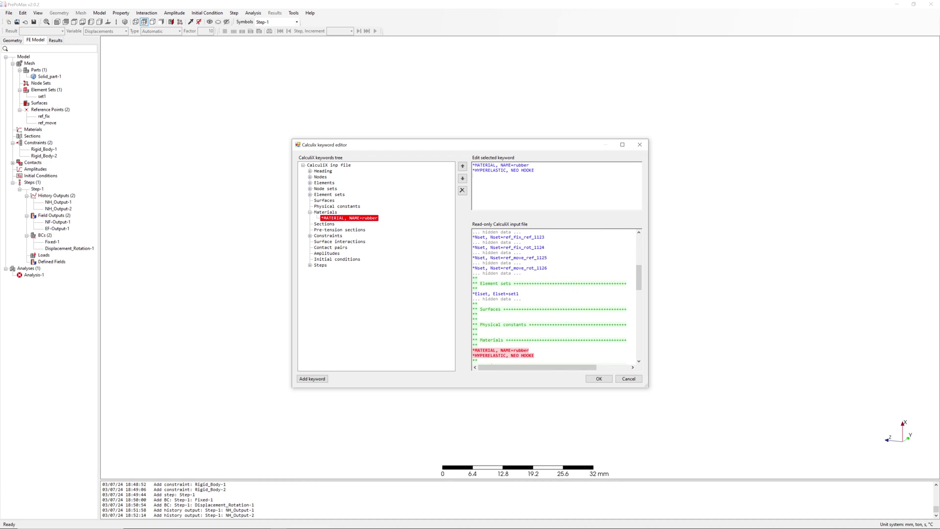
{"action": "type", "text": "0."}
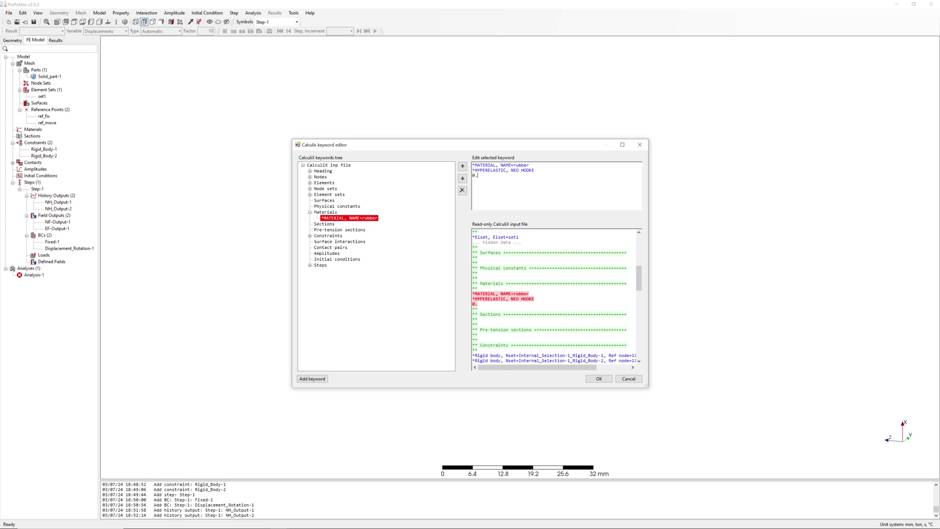
{"action": "type", "text": "34"}
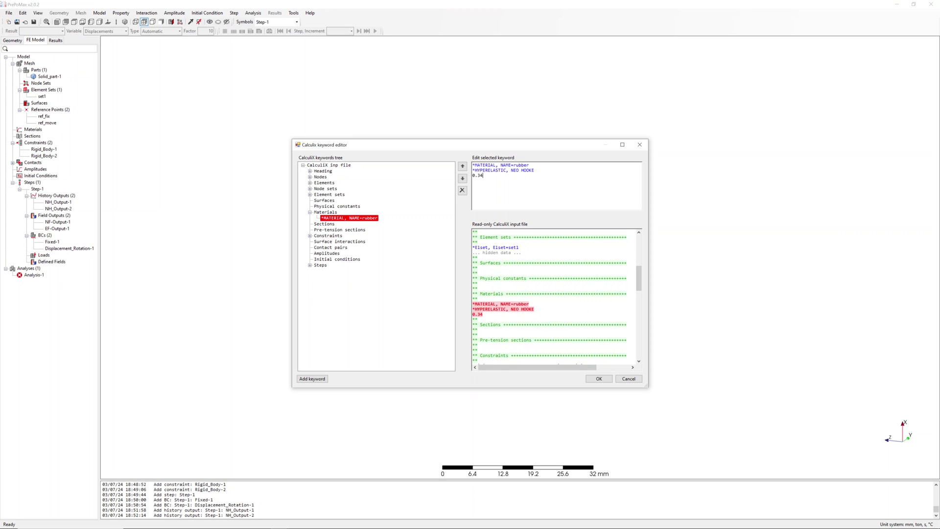
{"action": "type", "text": "65"}
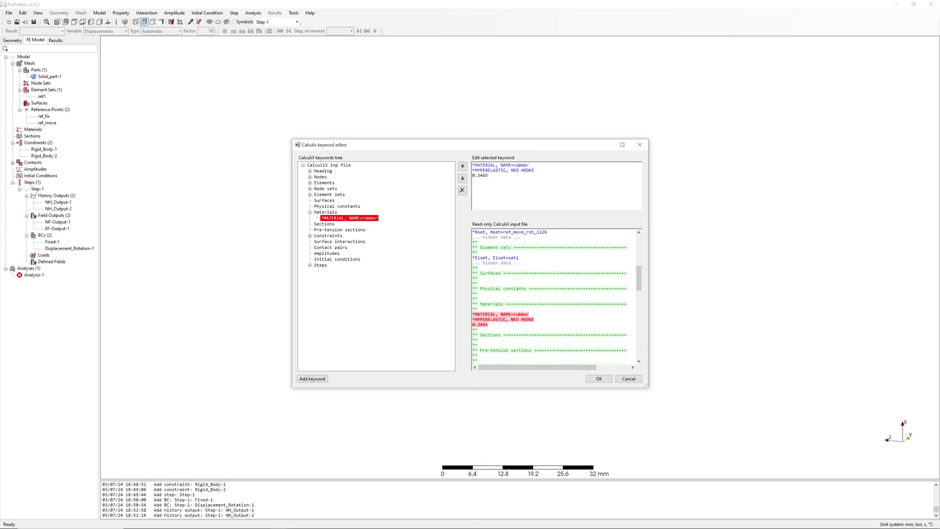
{"action": "key", "text": "Return"}
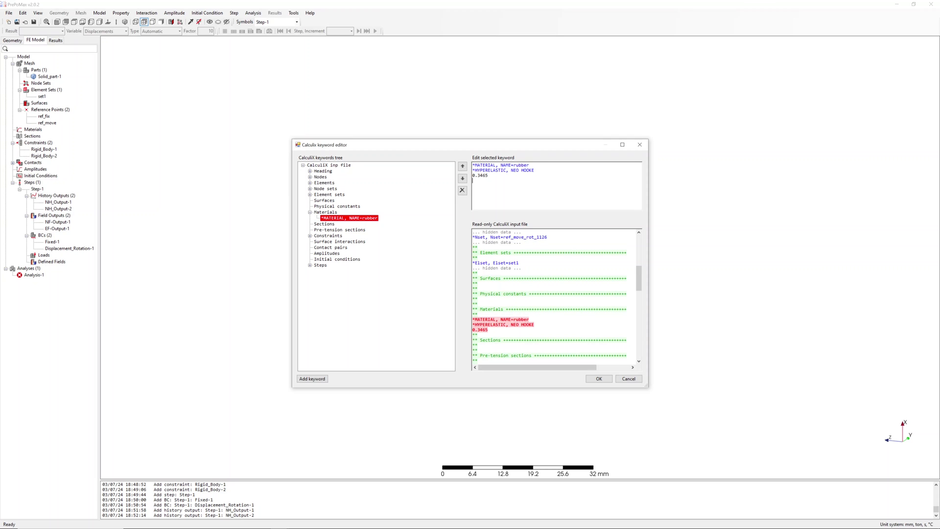
Step: Add a ** separator line and *SOLID SECTION, ELSET=set1, MATERIAL=rubber, and save the user keywords
{"action": "type", "text": "* *"}
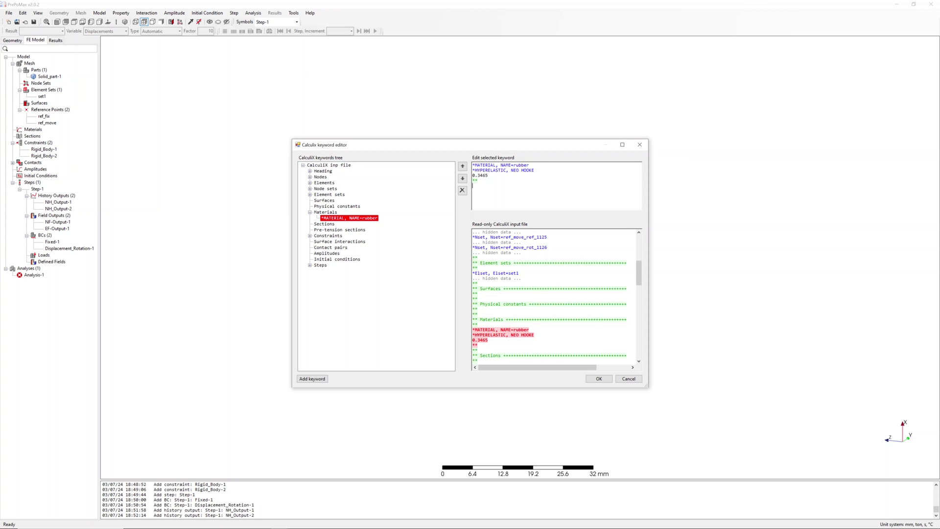
{"action": "type", "text": "SOLID SECTION"}
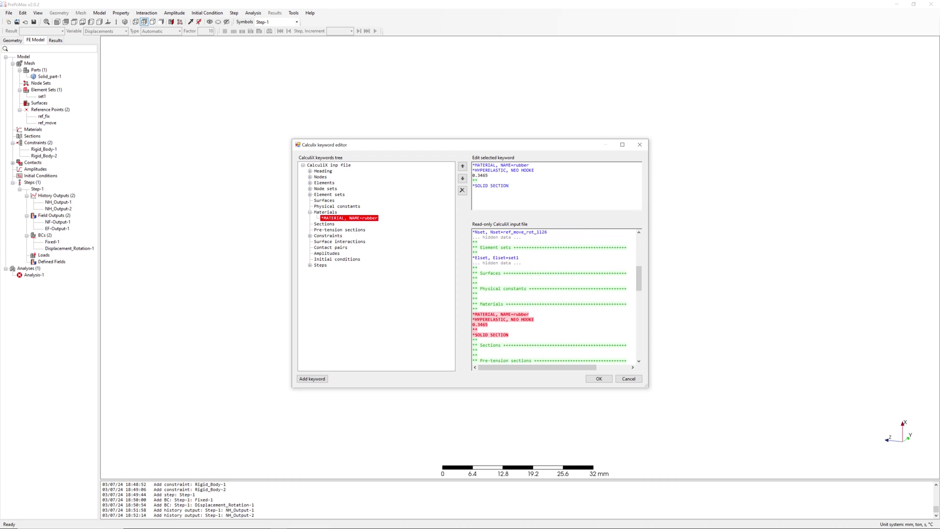
{"action": "type", "text": ", ELSET"}
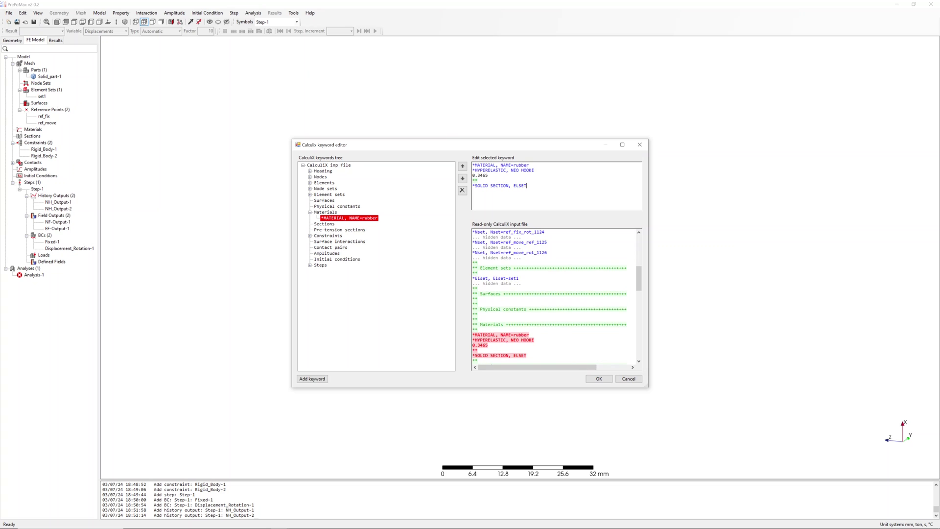
{"action": "type", "text": "=set1"}
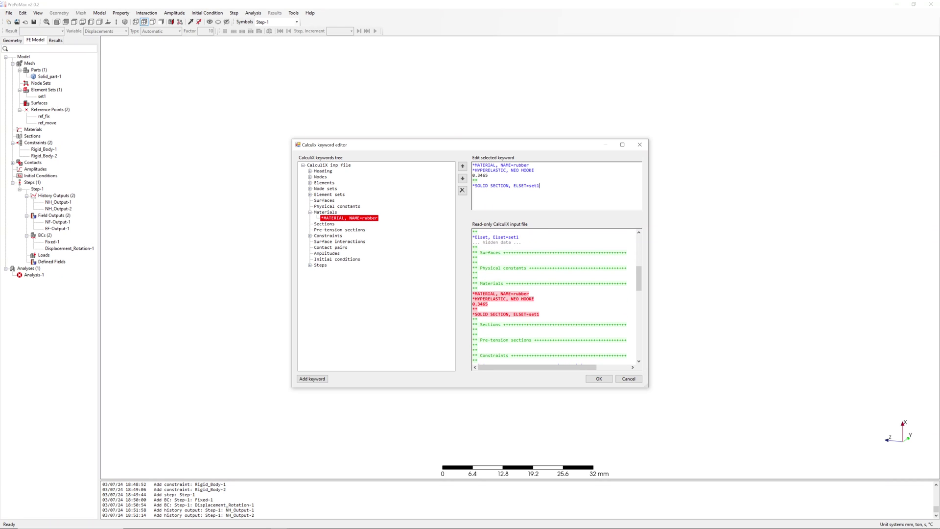
{"action": "type", "text": ", "}
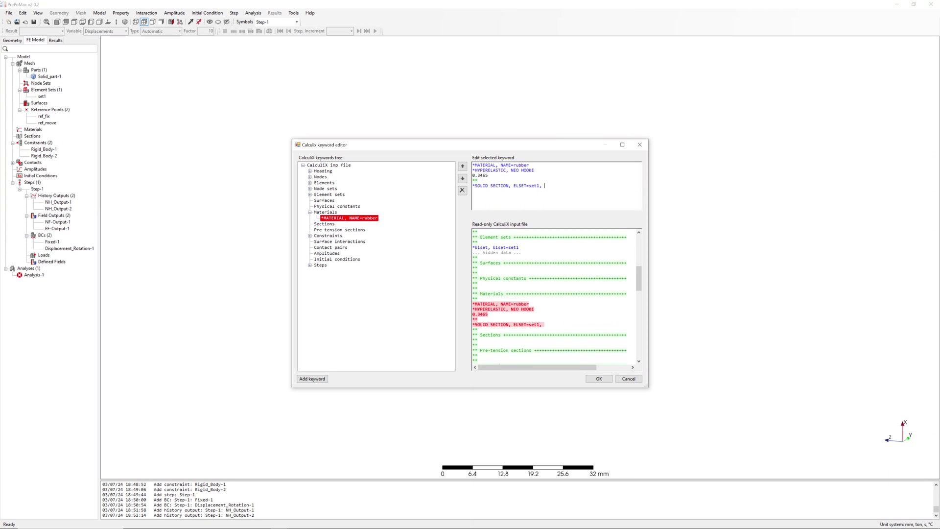
{"action": "type", "text": "MATERIAL=rubber"}
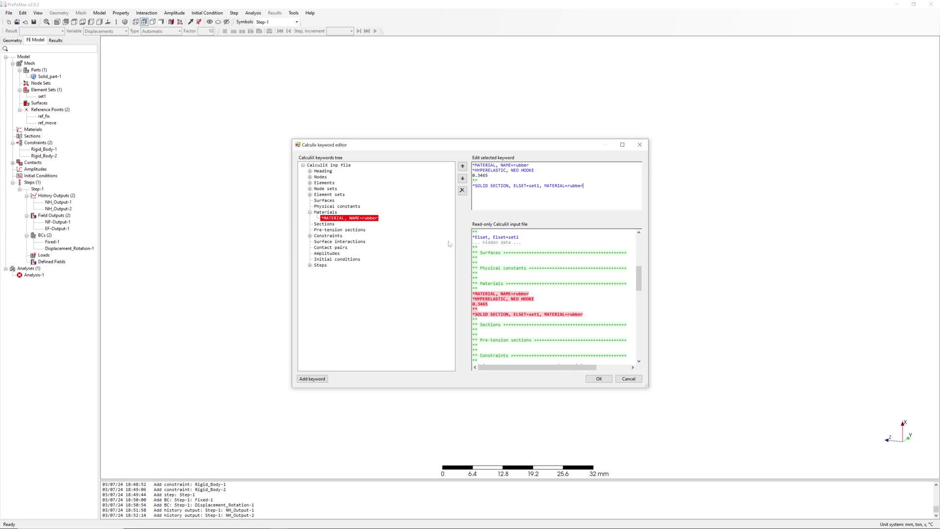
{"action": "left_click", "coordinate": [595, 378]}
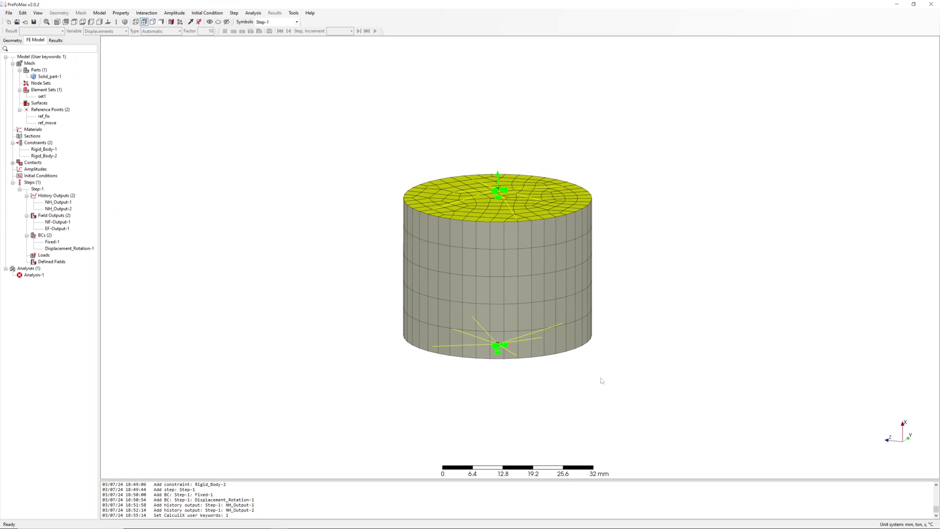
Step: Run Analysis-1 despite the missing section assignment and open its results
{"action": "left_click", "coordinate": [36, 275]}
{"action": "right_click", "coordinate": [38, 276]}
{"action": "left_click", "coordinate": [70, 299]}
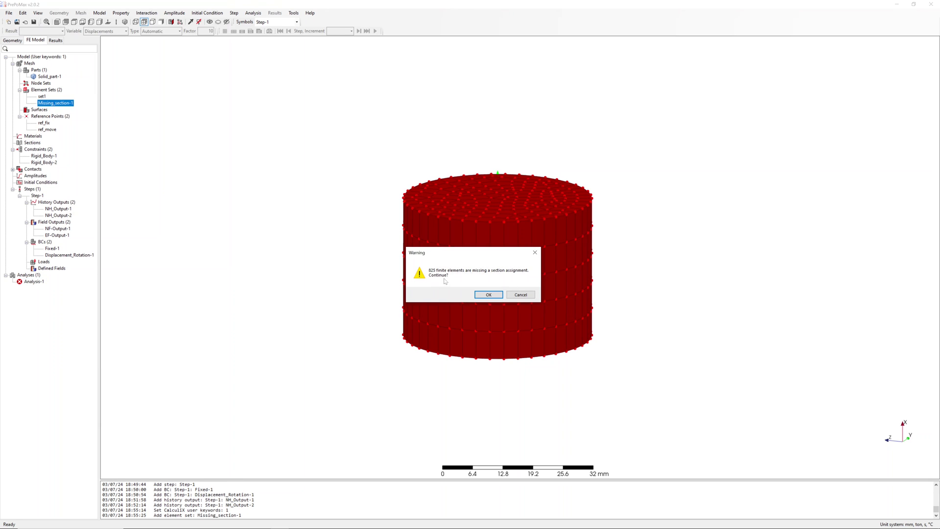
{"action": "left_click", "coordinate": [489, 295]}
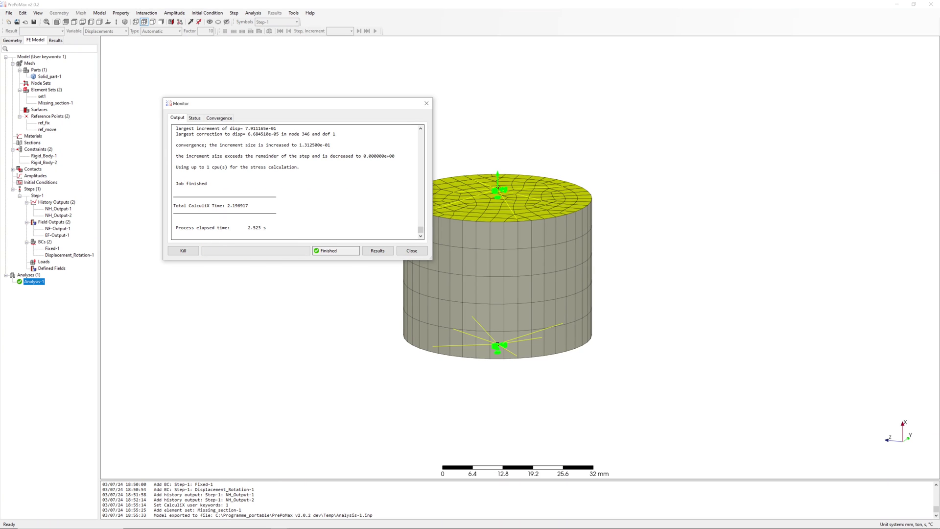
{"action": "left_click_drag", "start_coordinate": [207, 184], "coordinate": [175, 183]}
{"action": "left_click", "coordinate": [378, 251]}
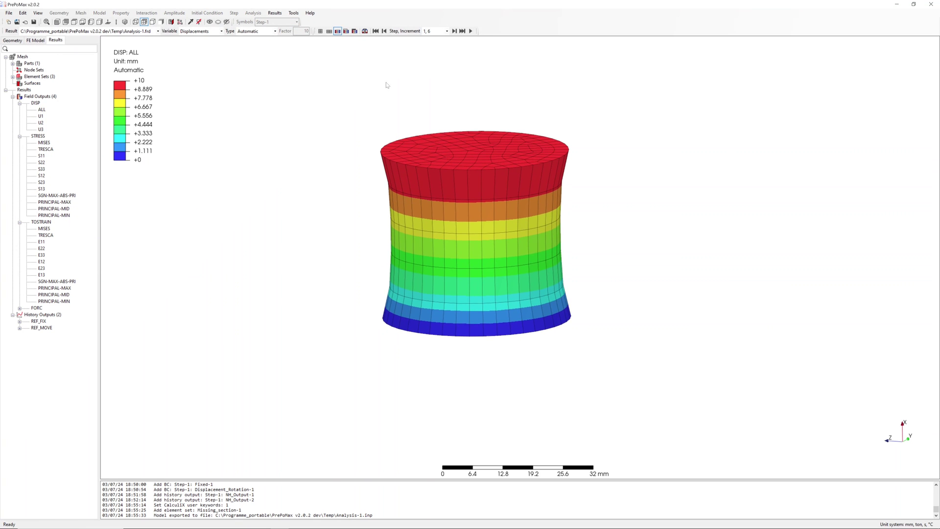
Step: Set the deformation type to True scale and display the PRINCIPAL-MAX component of TOSTRAIN
{"action": "left_click", "coordinate": [275, 31]}
{"action": "left_click", "coordinate": [255, 44]}
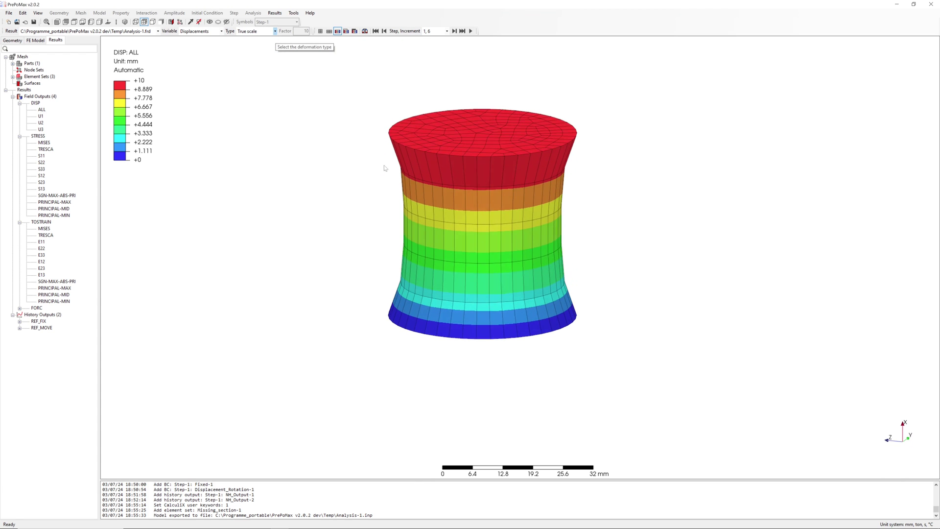
{"action": "left_click", "coordinate": [52, 288]}
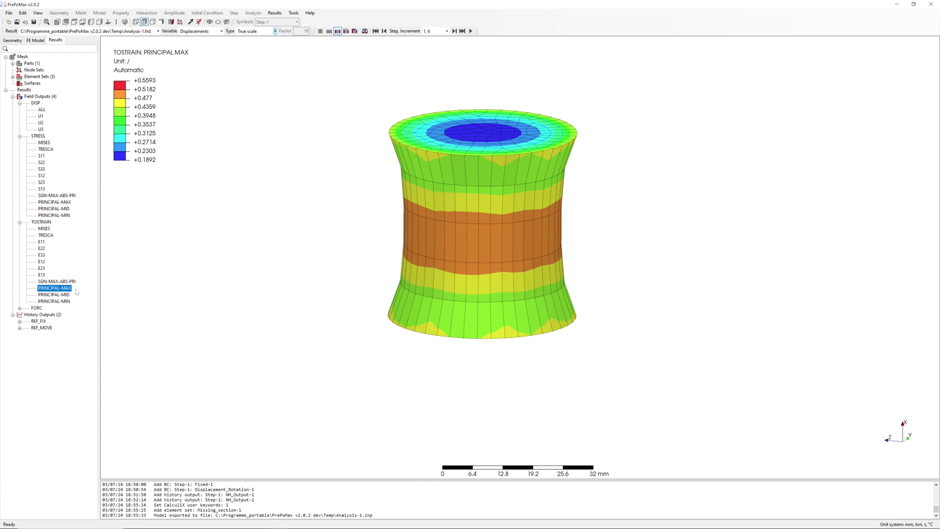
Step: Open the RF1 force history of REF_FIX and plot all its values over time
{"action": "left_click", "coordinate": [19, 321]}
{"action": "left_click", "coordinate": [27, 328]}
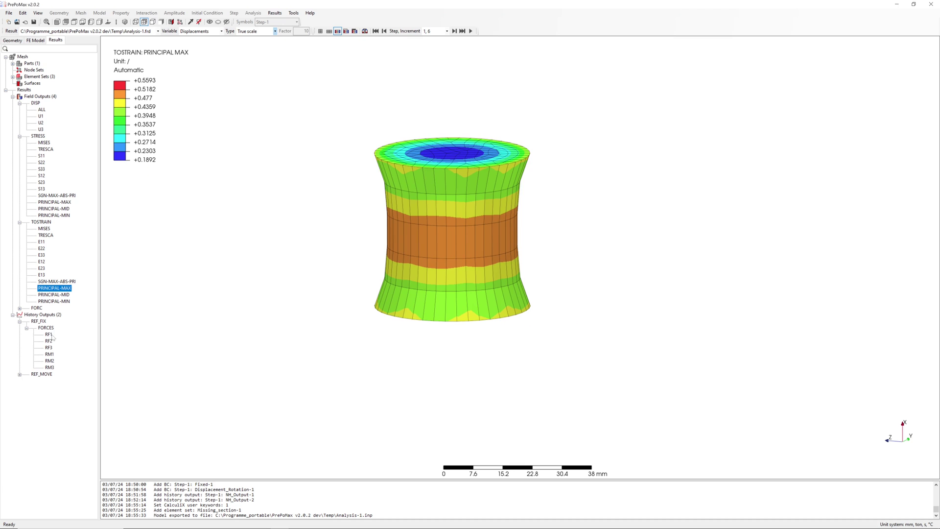
{"action": "double_click", "coordinate": [49, 334]}
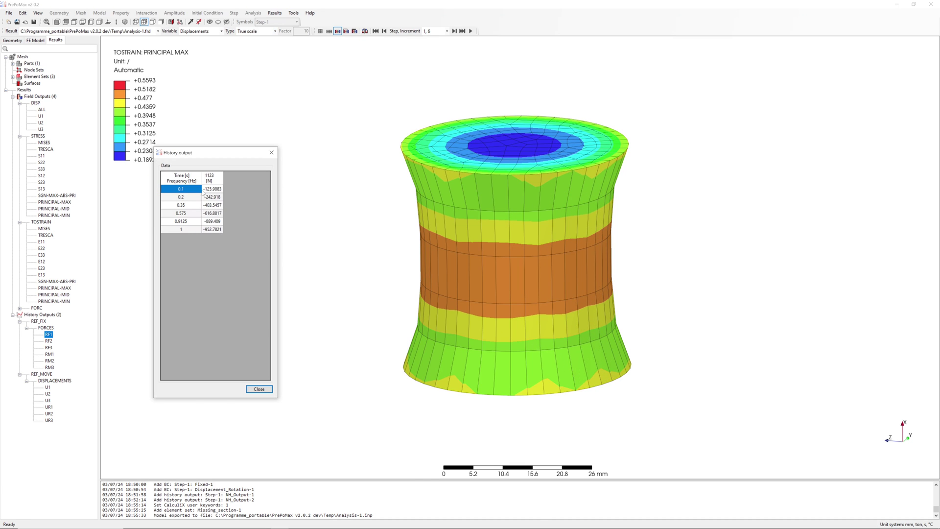
{"action": "left_click_drag", "start_coordinate": [212, 189], "coordinate": [210, 229]}
{"action": "right_click", "coordinate": [210, 231]}
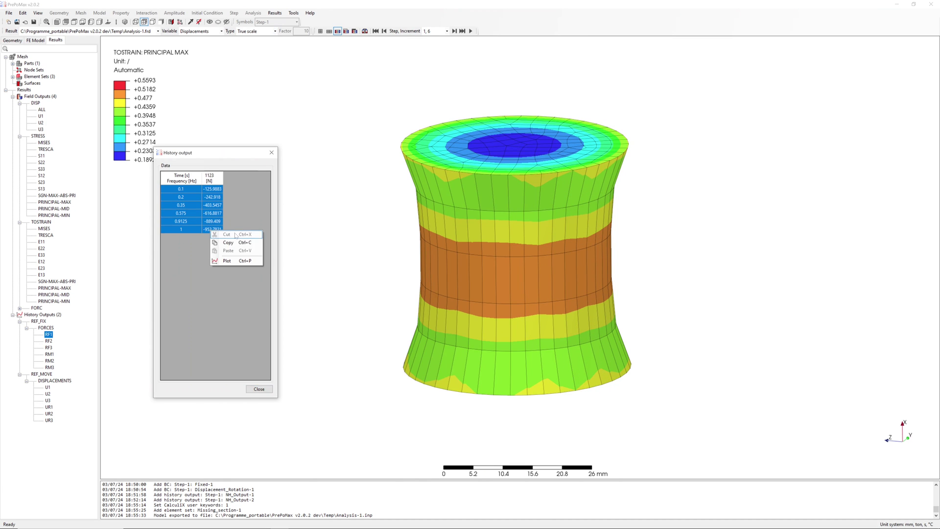
{"action": "left_click", "coordinate": [228, 260]}
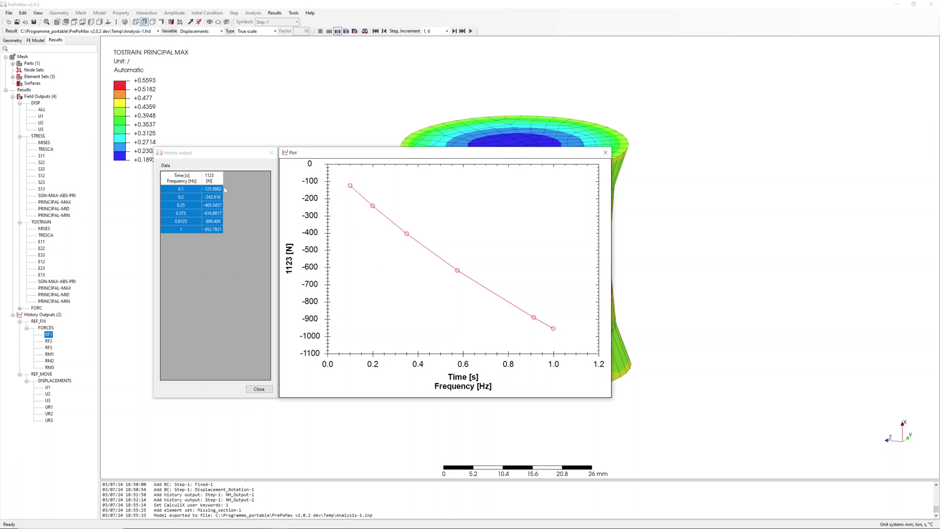
Step: Move the plot and history output windows aside to view the deformed buffer together with the RF1 force data
{"action": "left_click", "coordinate": [204, 190]}
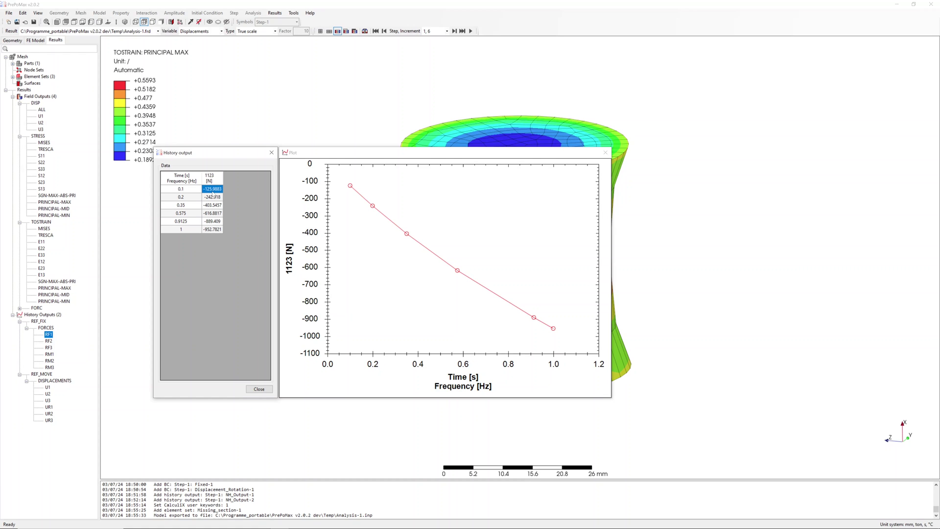
{"action": "left_click_drag", "start_coordinate": [360, 152], "coordinate": [651, 122]}
{"action": "middle_click_drag", "start_coordinate": [508, 215], "coordinate": [414, 206]}
{"action": "left_click_drag", "start_coordinate": [229, 153], "coordinate": [185, 182]}
{"action": "middle_click_drag", "start_coordinate": [388, 181], "coordinate": [360, 179]}
{"action": "left_click_drag", "start_coordinate": [652, 129], "coordinate": [624, 130]}
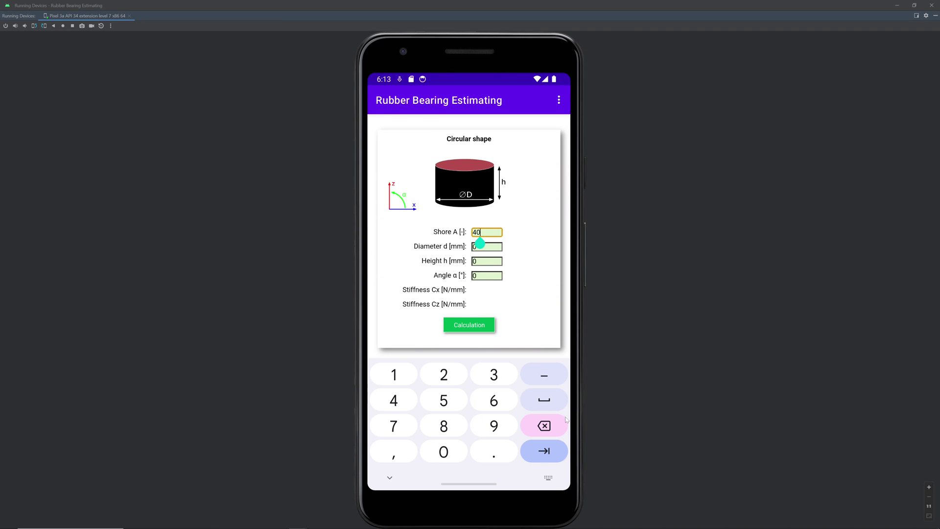
Step: Switch to the Rubber Bearing Estimating app and set the circular shape's Shore A to 50 and its diameter to 40 mm
{"action": "double_click", "coordinate": [564, 421]}
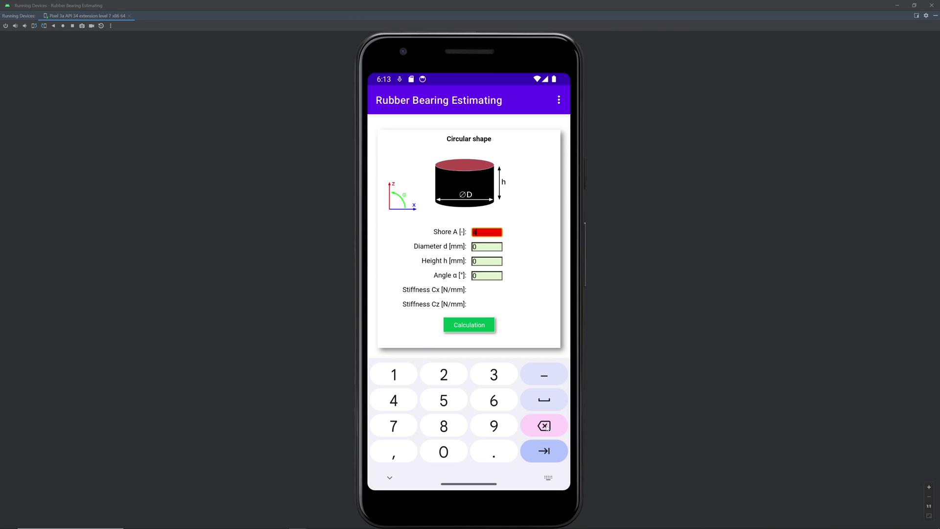
{"action": "left_click", "coordinate": [443, 405]}
{"action": "left_click", "coordinate": [449, 457]}
{"action": "left_click", "coordinate": [482, 250]}
{"action": "left_click", "coordinate": [393, 401]}
{"action": "left_click", "coordinate": [445, 453]}
Step: Set the circular shape's height to 30 mm and calculate its stiffness values Cx and Cz
{"action": "left_click", "coordinate": [480, 263]}
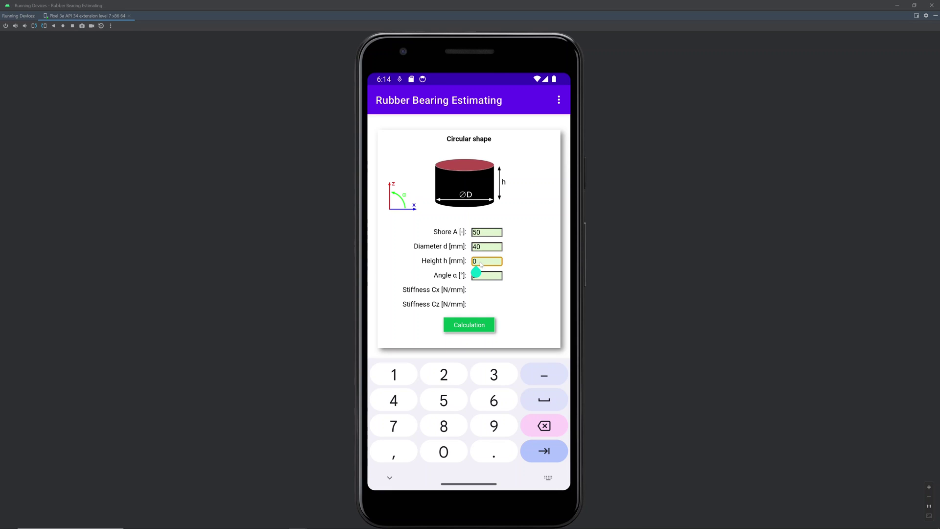
{"action": "left_click", "coordinate": [494, 374]}
{"action": "left_click", "coordinate": [444, 451]}
{"action": "left_click", "coordinate": [474, 327]}
{"action": "left_click", "coordinate": [475, 327]}
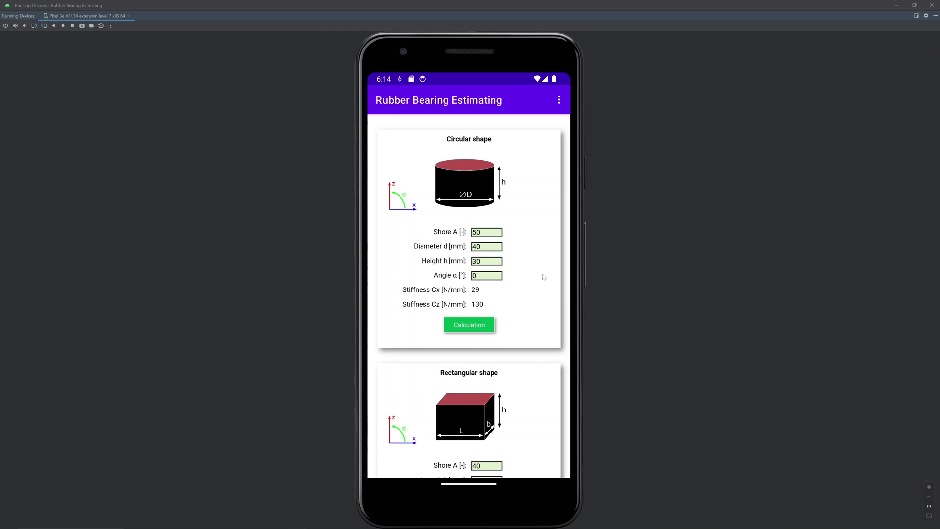
Step: Look through the rectangular shape and bushing calculators, and return to the circular shape's stiffness results
{"action": "scroll", "coordinate": [542, 329], "scroll_direction": "down", "scroll_amount": 2}
{"action": "scroll", "coordinate": [543, 329], "scroll_direction": "up", "scroll_amount": 2}
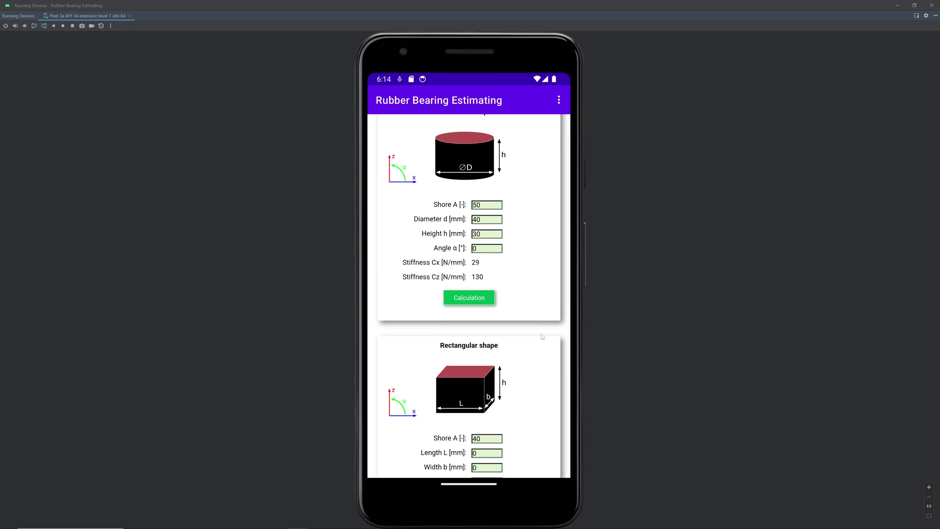
{"action": "scroll", "coordinate": [539, 272], "scroll_direction": "down", "scroll_amount": 5}
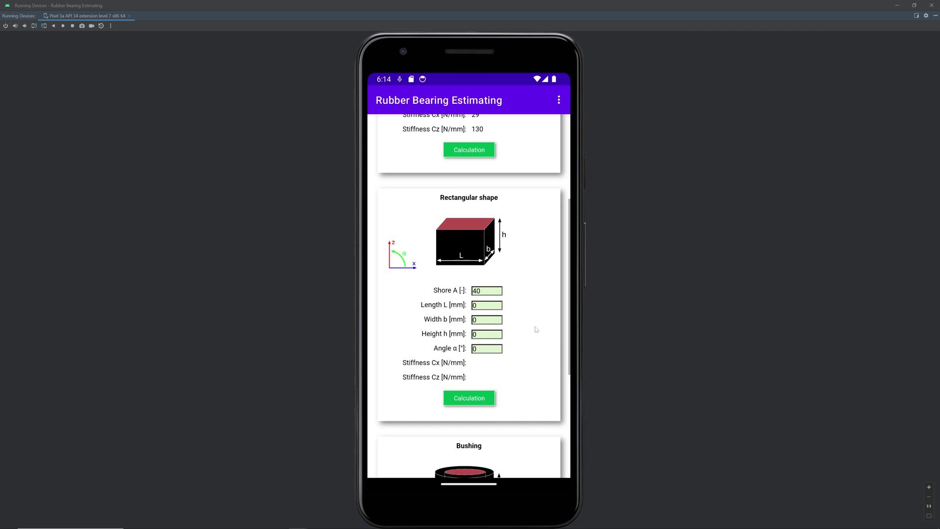
{"action": "scroll", "coordinate": [537, 261], "scroll_direction": "down", "scroll_amount": 4}
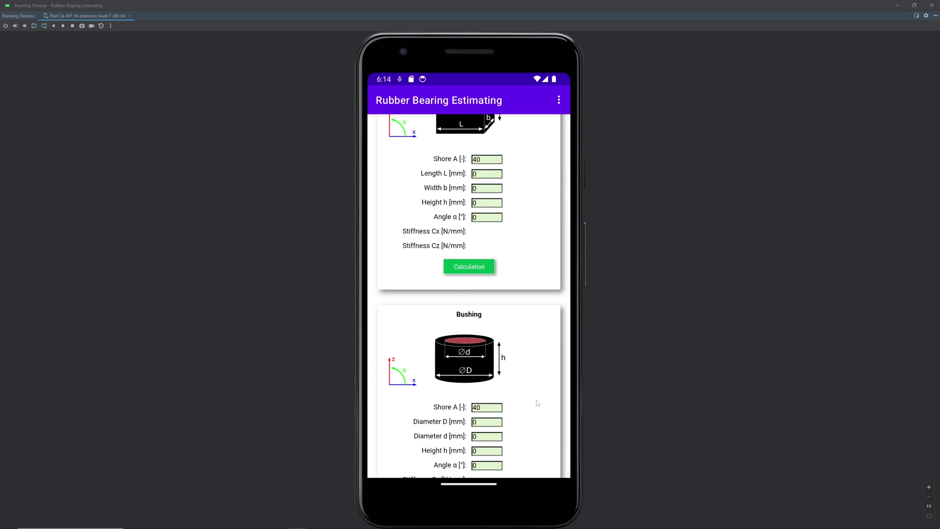
{"action": "scroll", "coordinate": [537, 403], "scroll_direction": "up", "scroll_amount": 4}
{"action": "scroll", "coordinate": [536, 398], "scroll_direction": "up", "scroll_amount": 4}
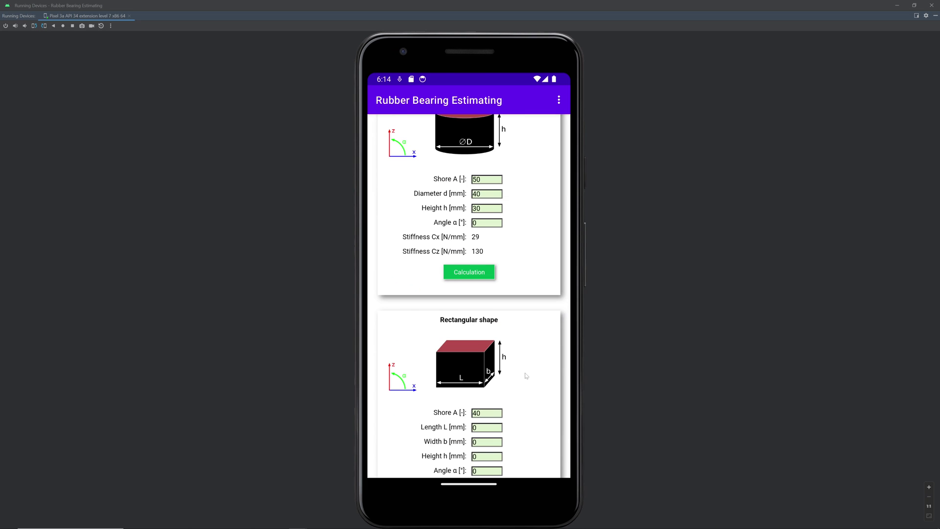